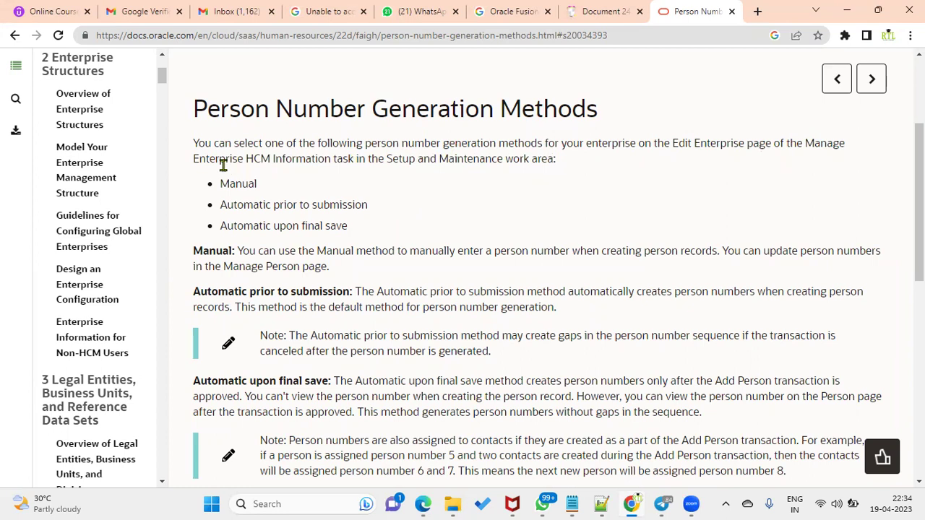
Read the Manual and Automatic prior to submission methods, including the warning about sequence gaps.
left_click_drag(221, 182, 266, 186)
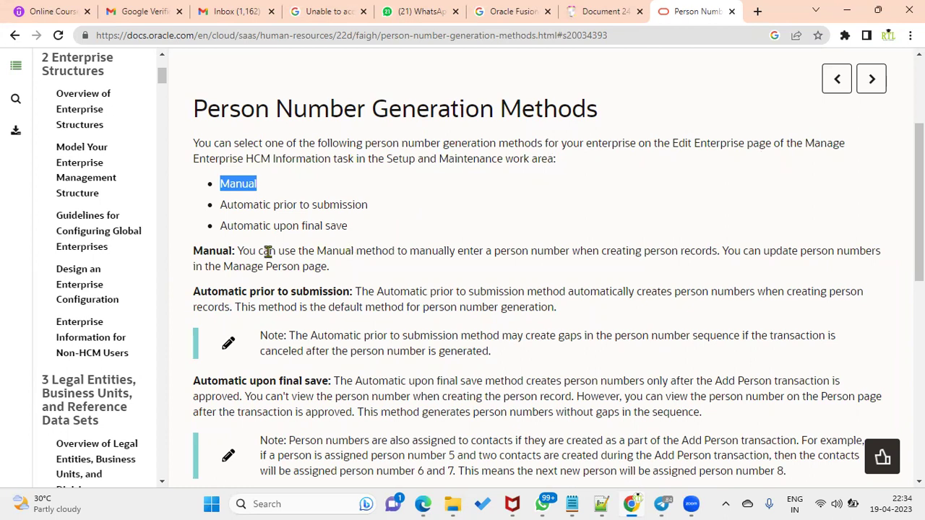
left_click(227, 205)
left_click_drag(227, 205, 374, 214)
left_click_drag(194, 292, 354, 290)
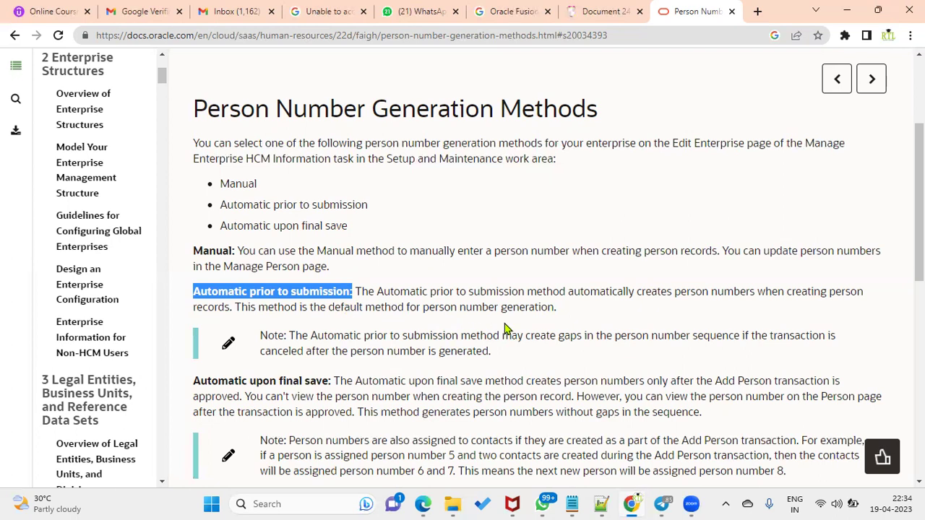
left_click_drag(423, 308, 540, 306)
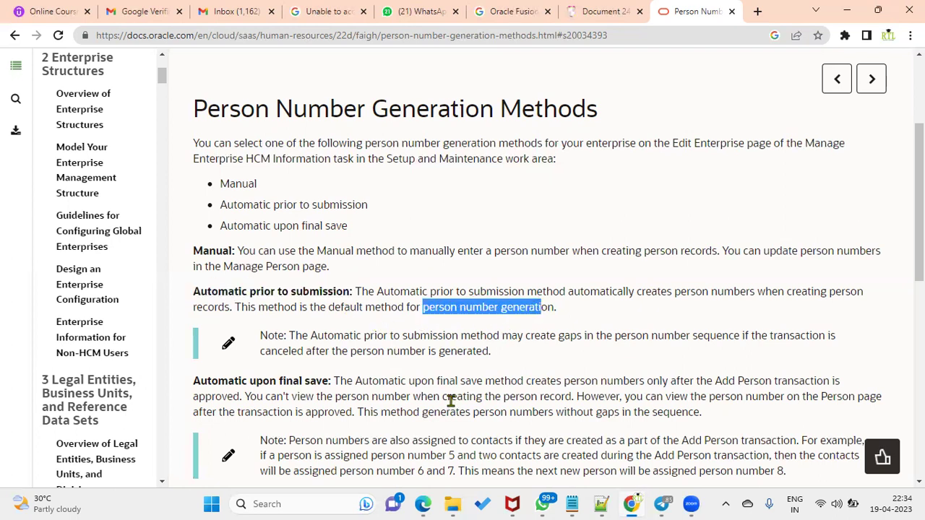
left_click(503, 337)
left_click_drag(504, 336, 744, 337)
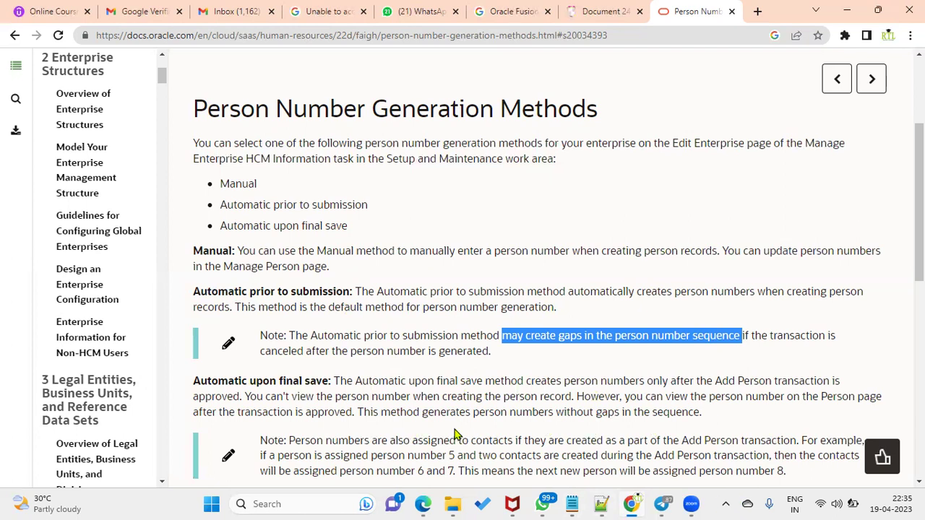
Read the Automatic upon final save method: number hidden until approval, assigned without gaps.
scroll(422, 398, "down", 2)
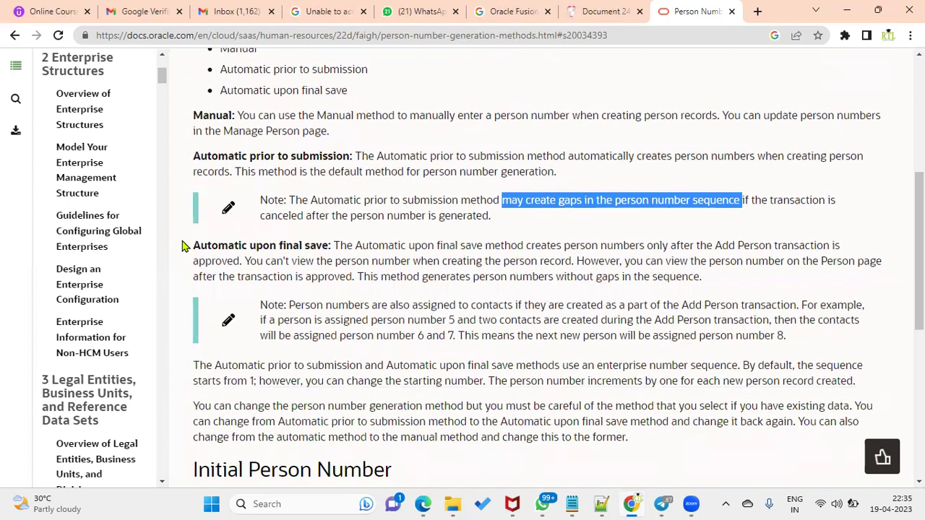
left_click_drag(192, 246, 330, 248)
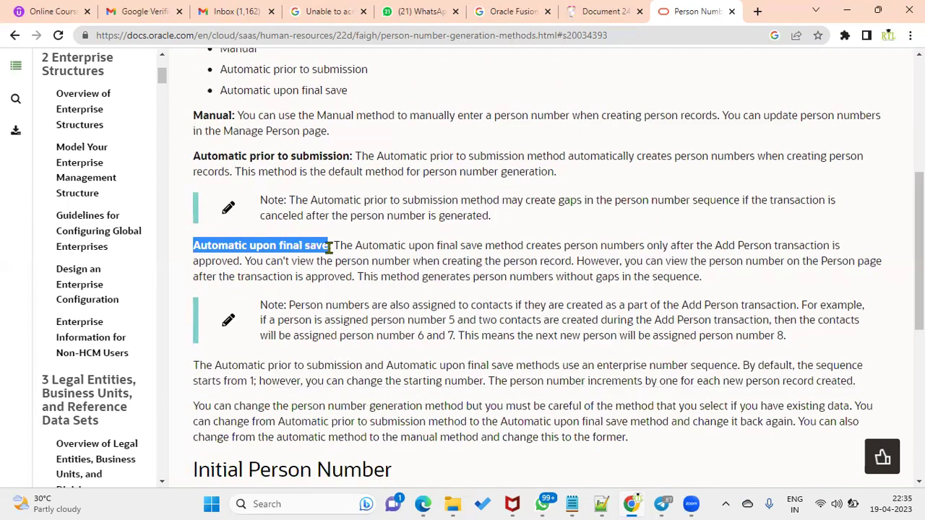
left_click_drag(249, 155, 352, 156)
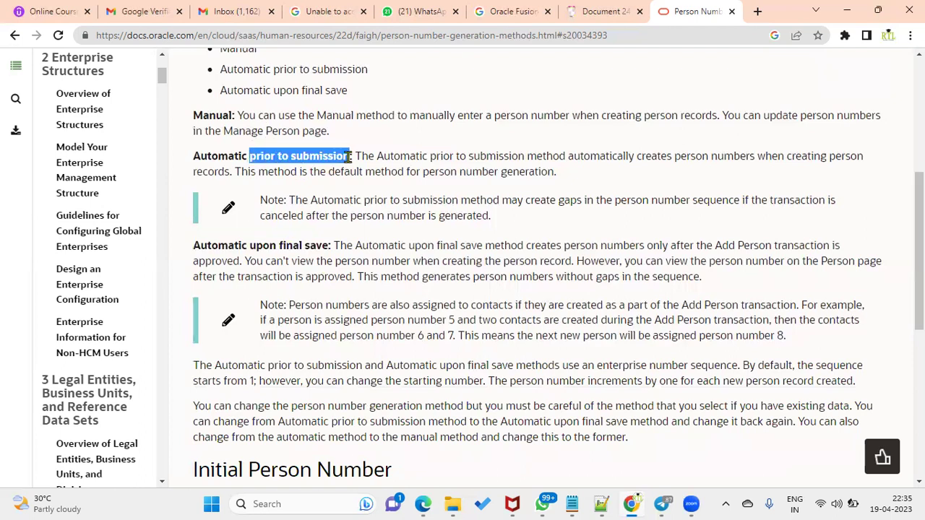
left_click_drag(251, 246, 329, 245)
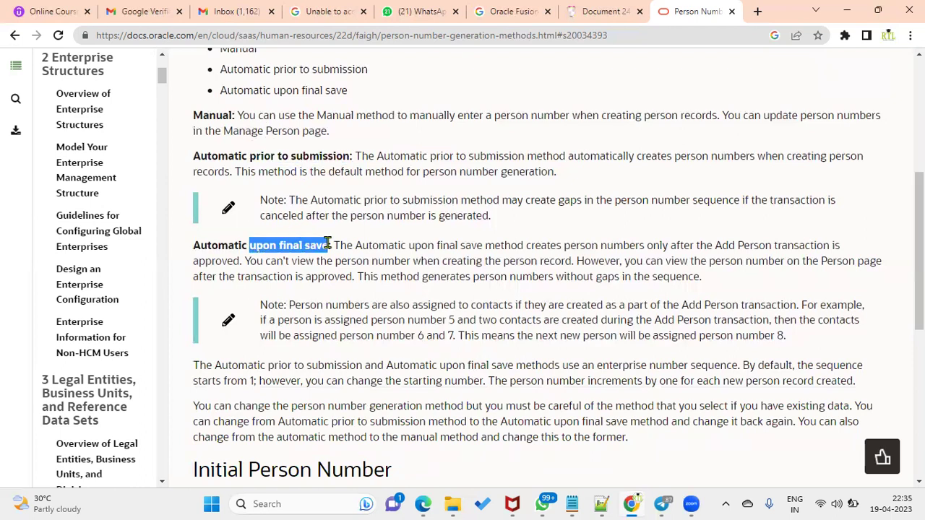
left_click(463, 294)
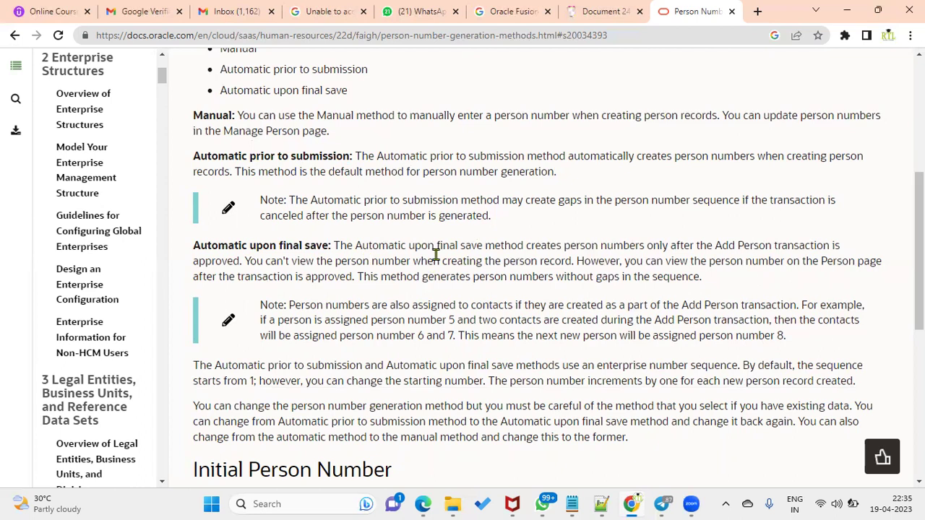
left_click_drag(244, 261, 575, 261)
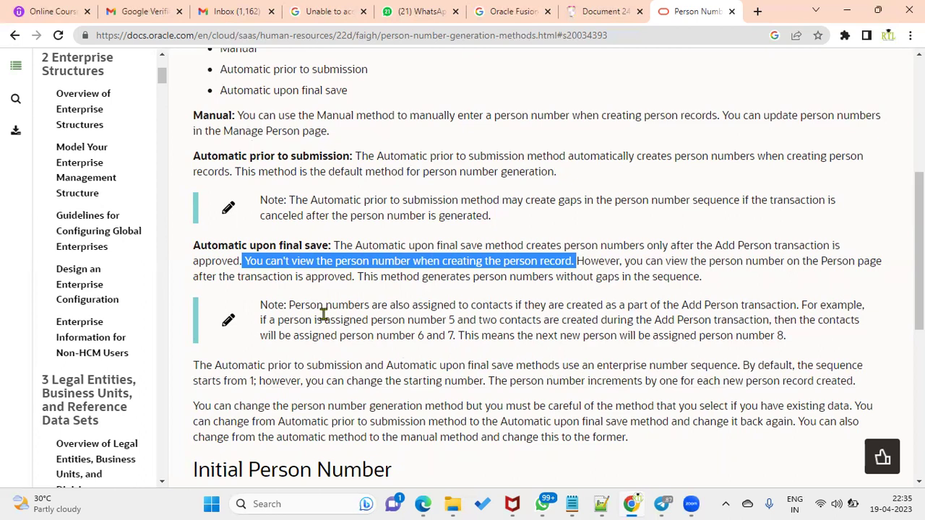
left_click_drag(236, 279, 355, 282)
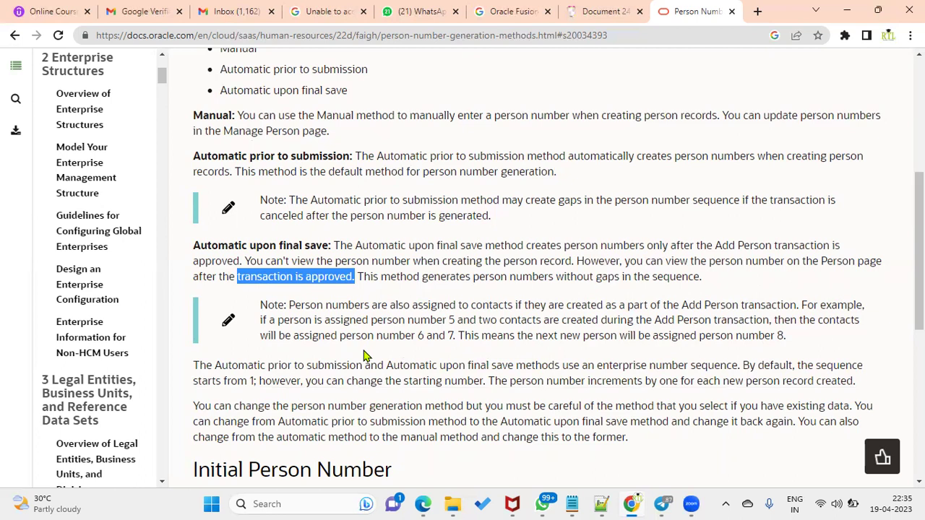
left_click_drag(554, 276, 620, 276)
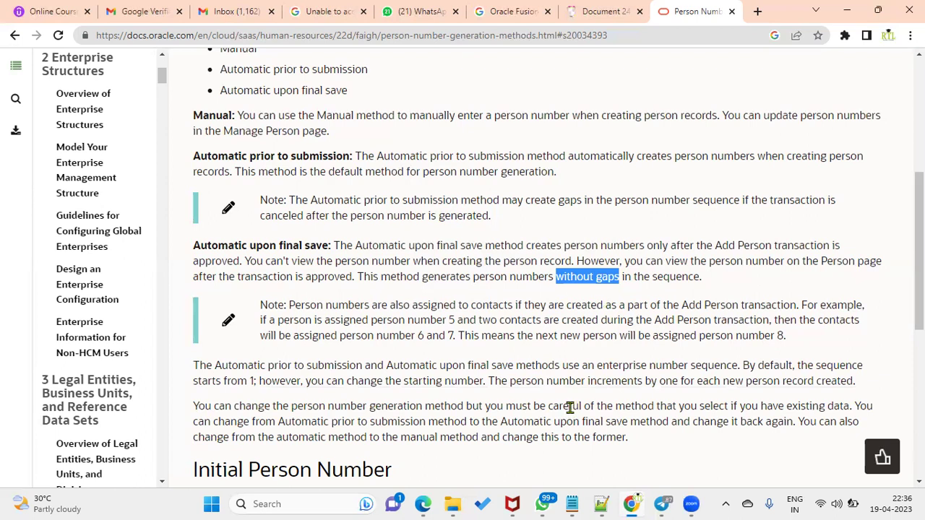
Review the contacts note example with person numbers 5, 6, 7 and next number 8.
scroll(560, 403, "down", 1)
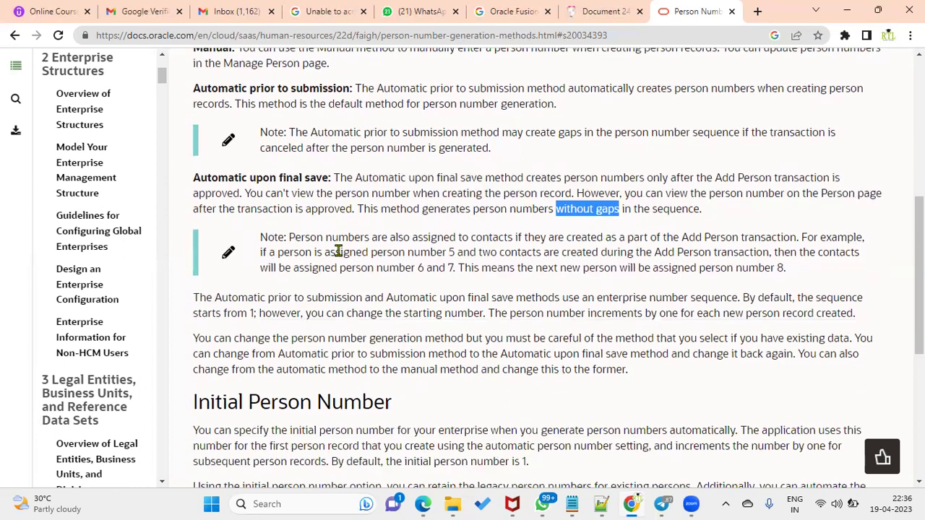
left_click_drag(471, 238, 516, 237)
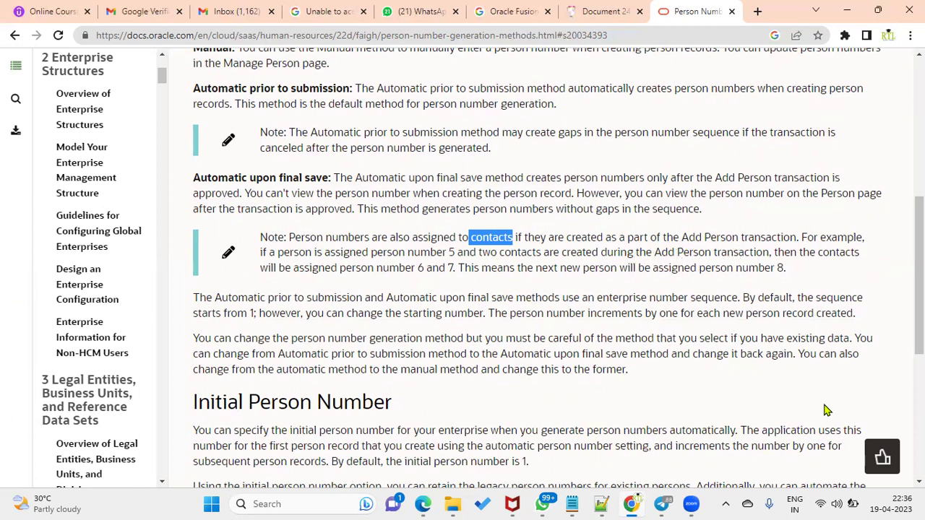
left_click(419, 272)
left_click_drag(419, 272, 449, 270)
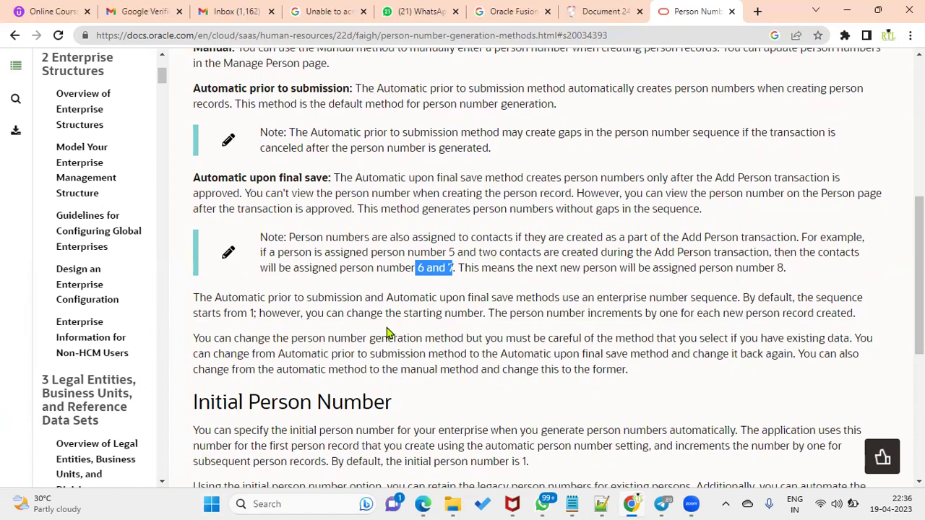
mouse_move(455, 253)
left_mouse_down()
mouse_move(440, 267)
mouse_move(452, 268)
left_mouse_up()
left_click(506, 334)
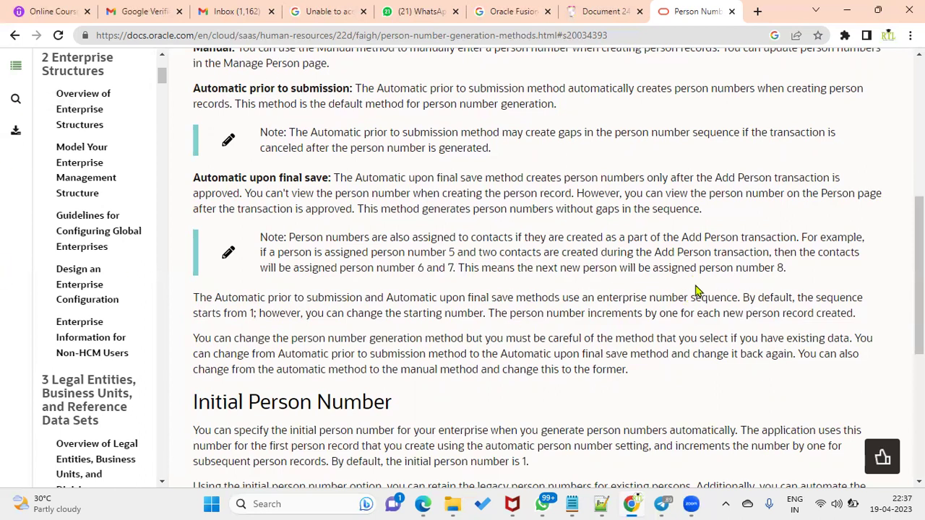
left_click_drag(699, 269, 798, 273)
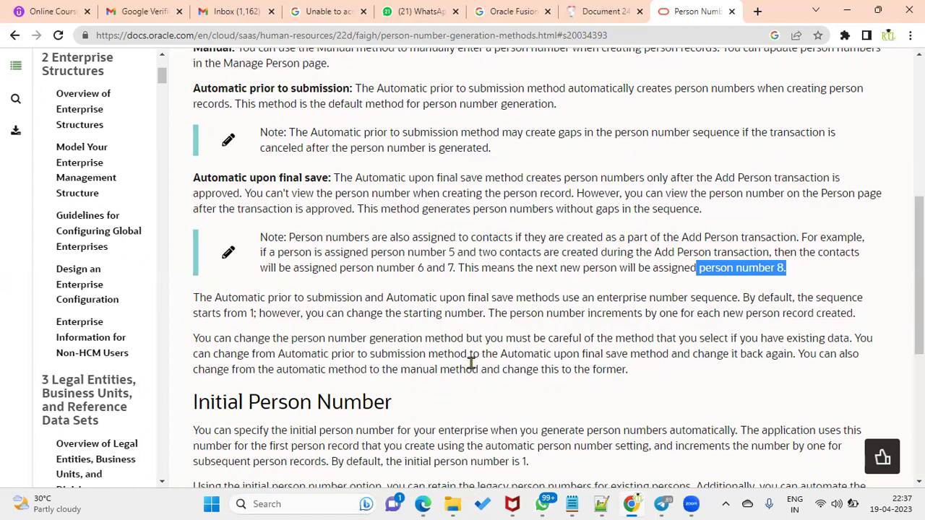
Read the Initial Person Number section, then switch to the Oracle Fusion window.
scroll(457, 332, "down", 2)
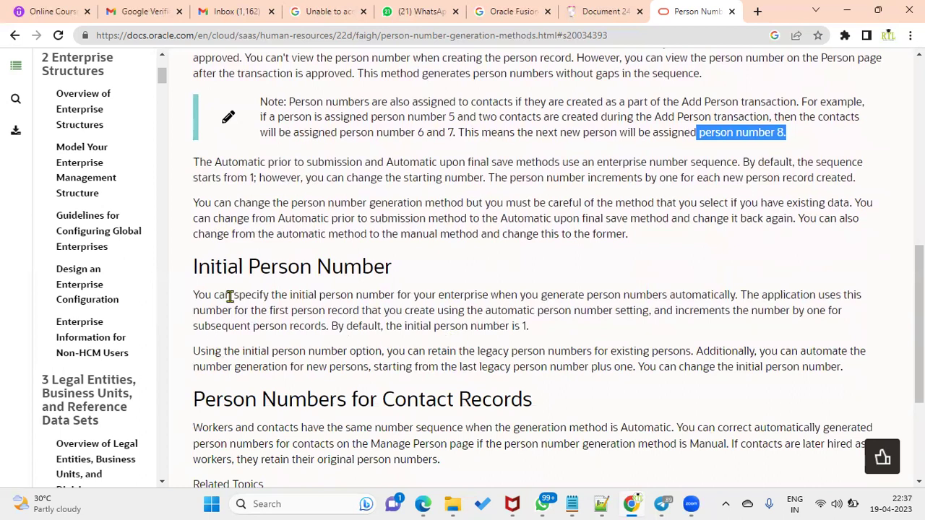
left_click_drag(202, 266, 377, 267)
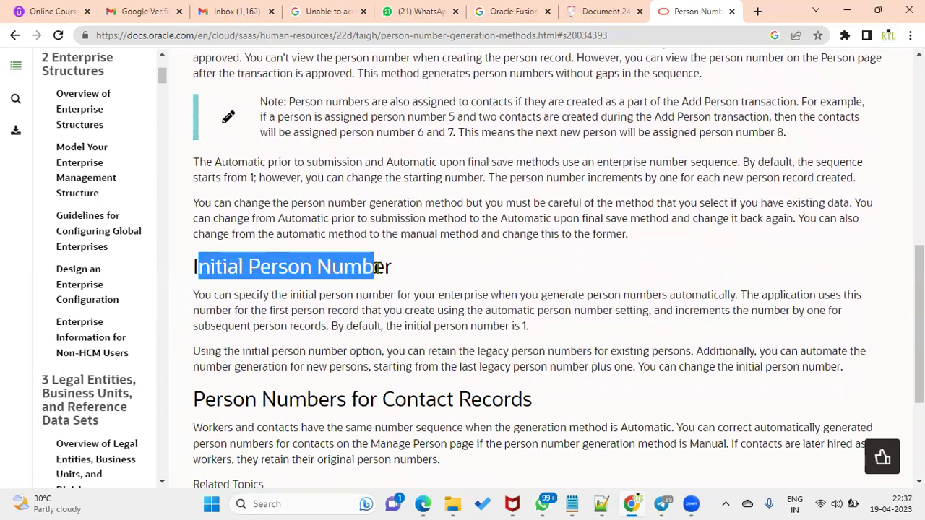
scroll(318, 381, "down", 2)
left_click_drag(194, 264, 498, 264)
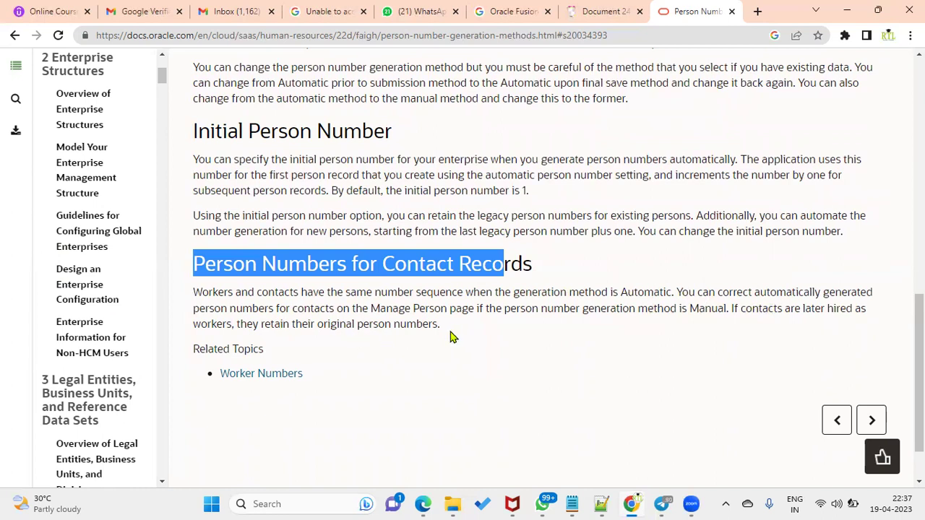
left_click(423, 502)
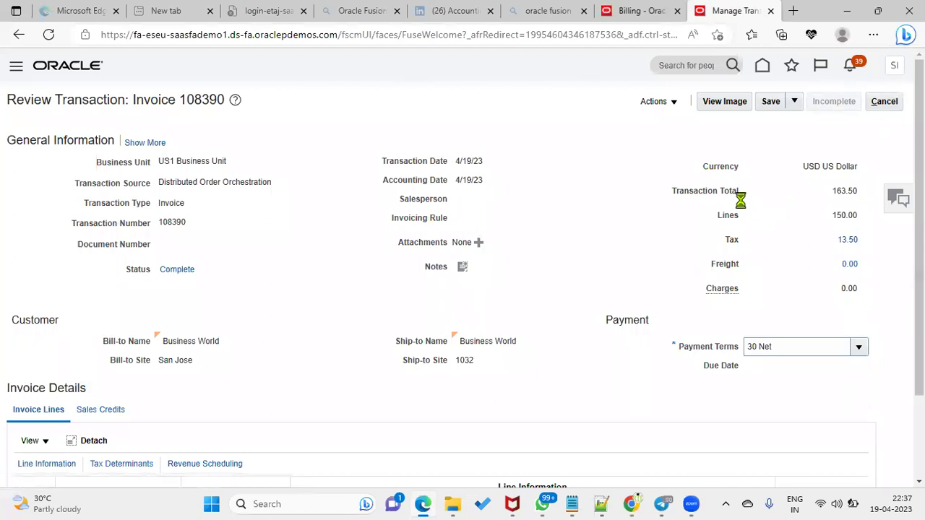
In Setup and Maintenance, search 'enterprise HCM', launch Manage Enterprise HCM Information, and go full screen.
left_click(683, 271)
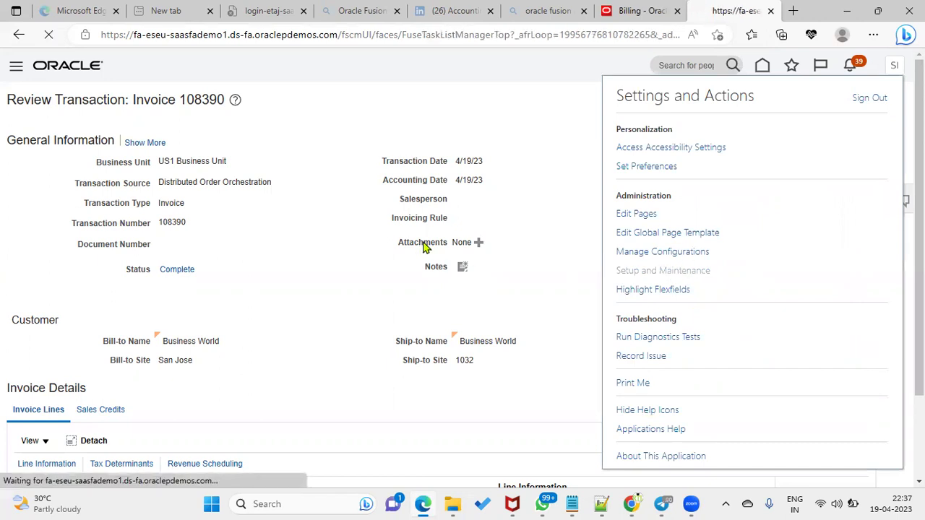
left_click(308, 139)
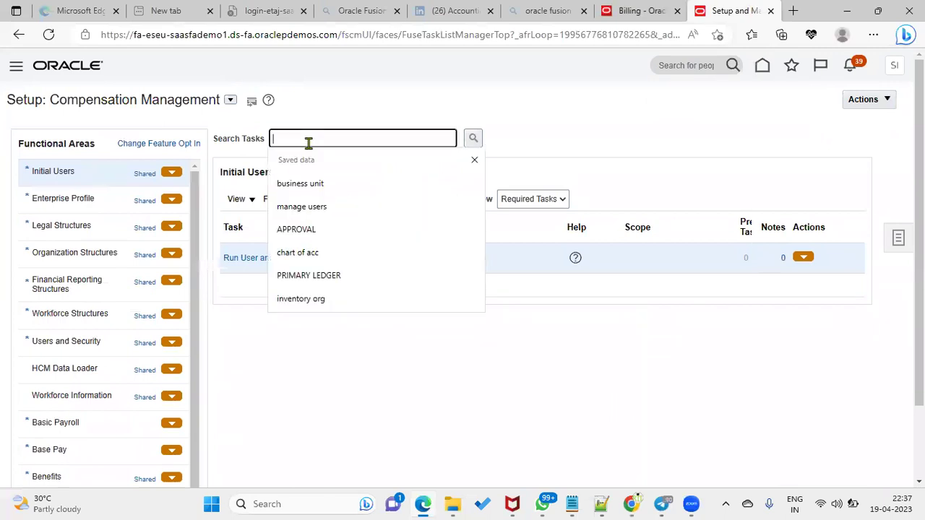
type("ent")
left_click(316, 182)
left_click(473, 139)
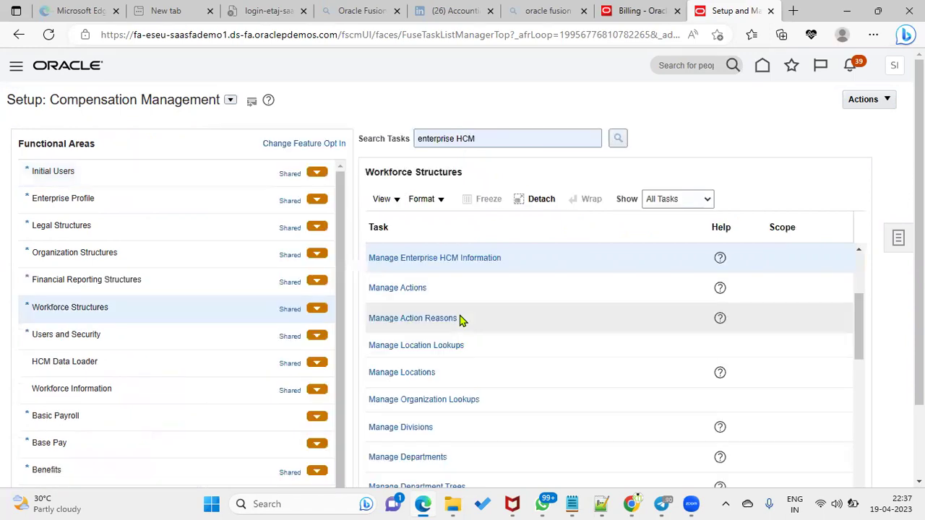
left_click(470, 260)
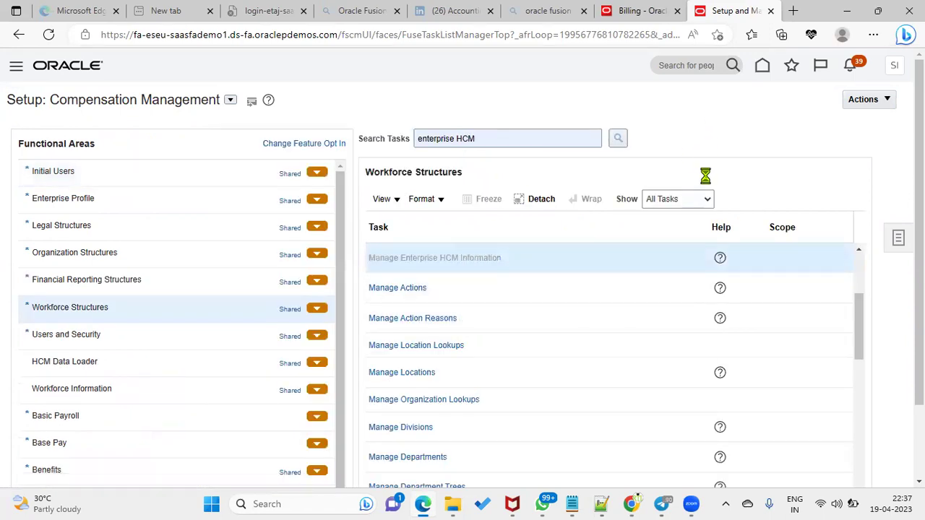
left_click(874, 35)
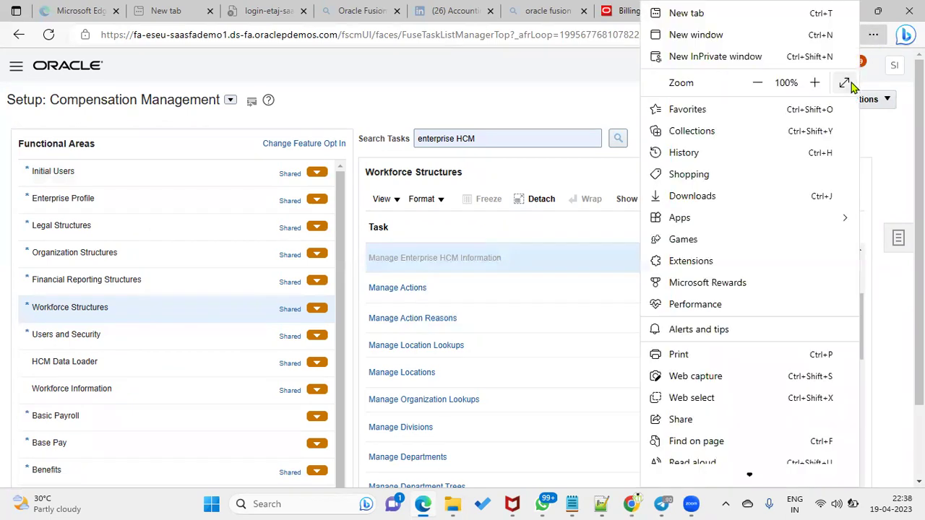
left_click(845, 84)
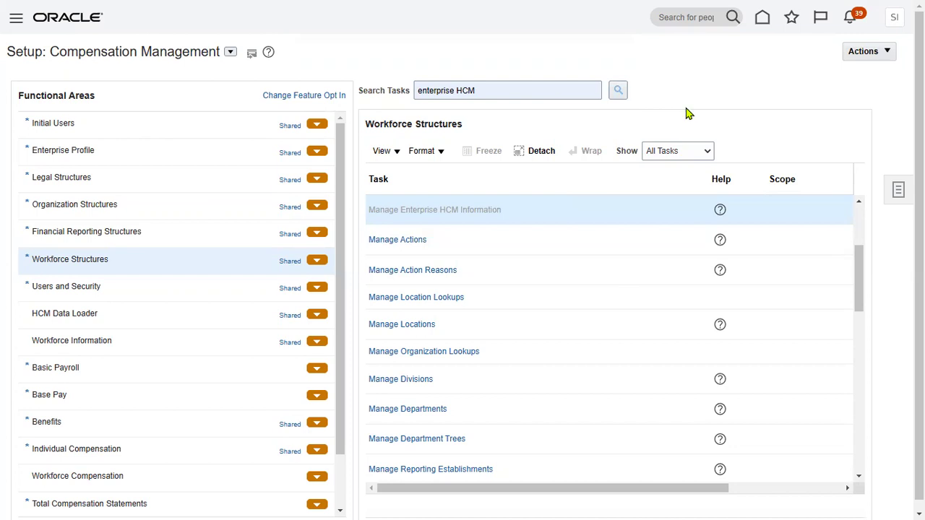
Check the Laptop enterprise's generation method, Automatic Upon Final Save, and initial person number 6,200.
scroll(355, 323, "down", 4)
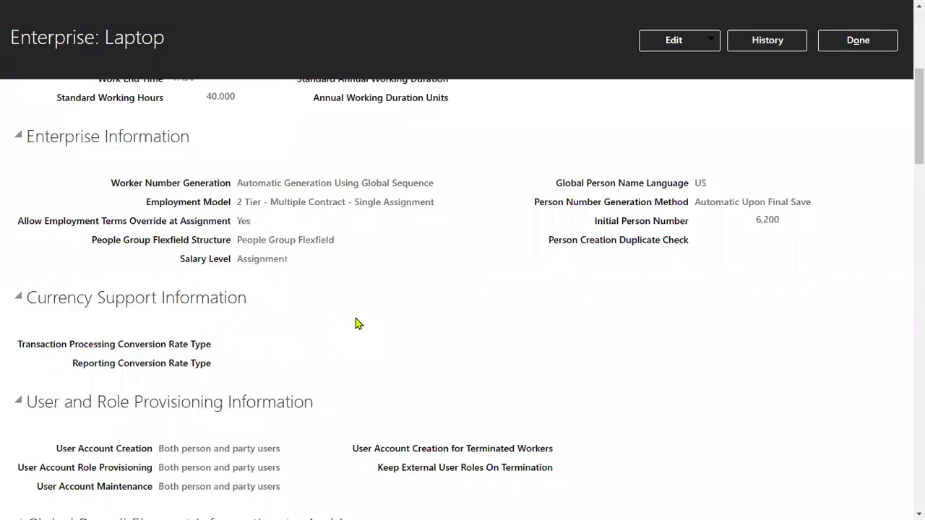
scroll(417, 393, "down", 2)
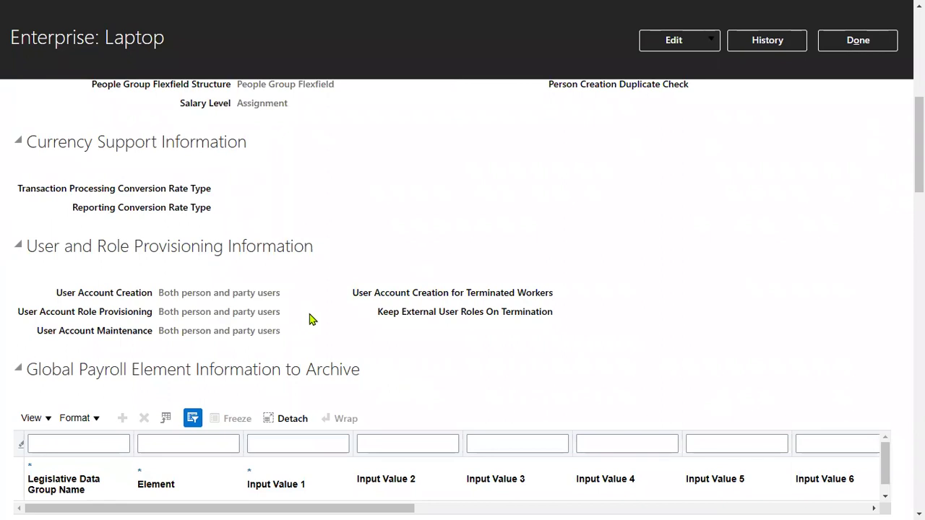
scroll(311, 322, "up", 4)
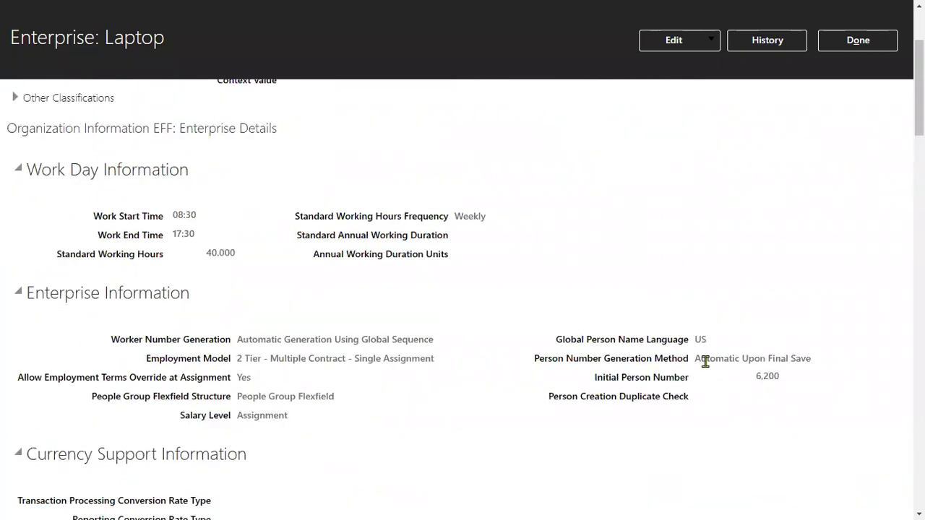
left_click_drag(696, 361, 815, 367)
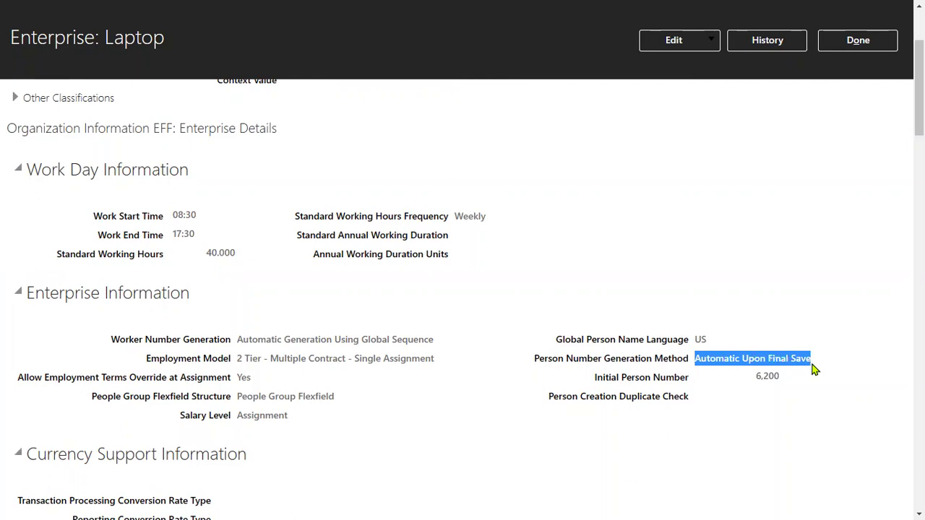
left_click_drag(595, 382, 780, 376)
left_click(760, 381)
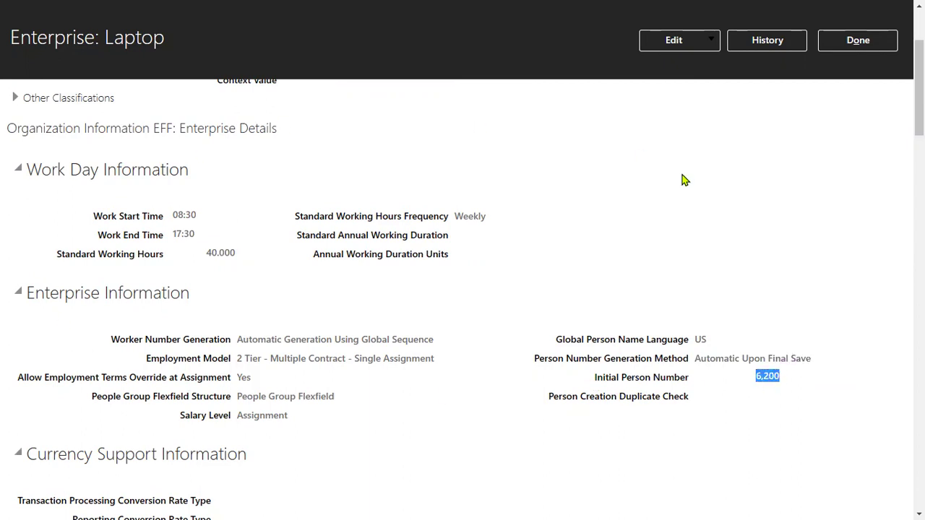
Open the Laptop enterprise record in Edit > Correct mode.
left_click(700, 43)
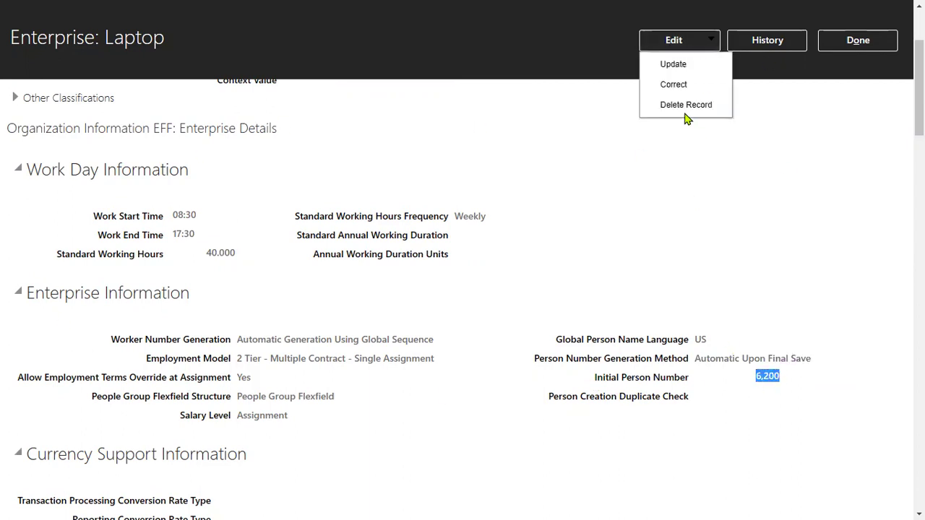
left_click(674, 85)
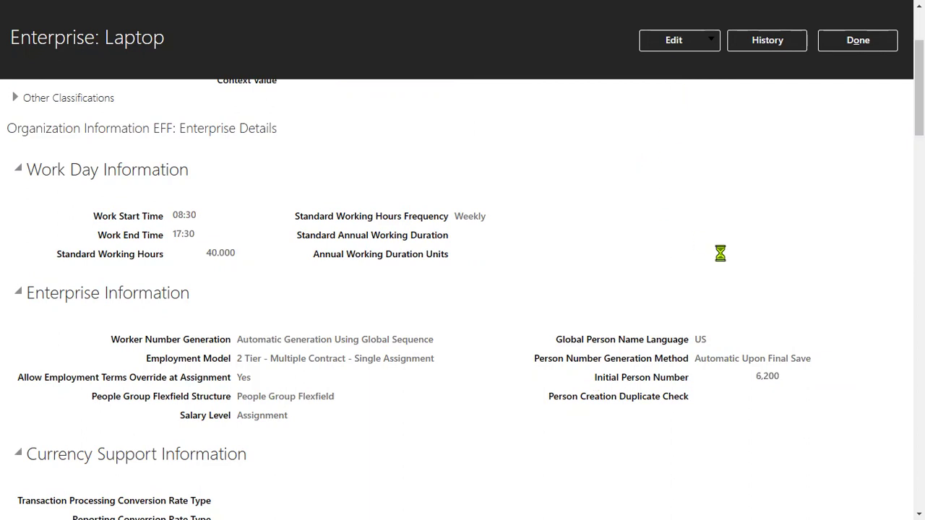
scroll(676, 375, "down", 6)
scroll(675, 376, "up", 2)
View the person number generation options, then cancel the correction without saving and click Done.
left_click(625, 307)
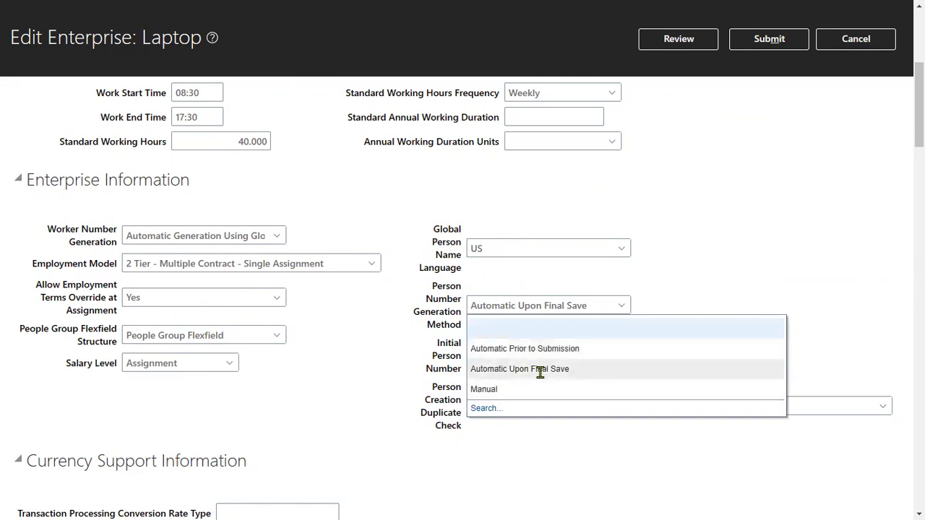
left_click(384, 373)
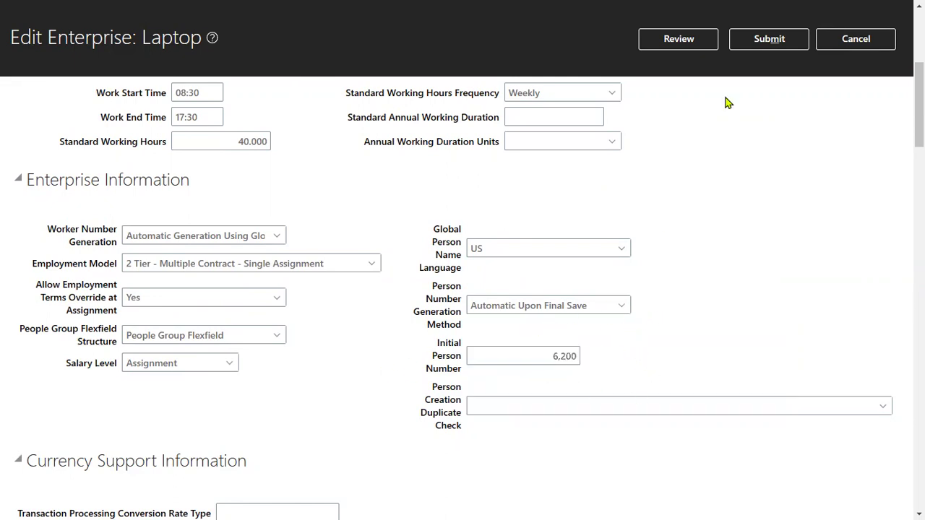
left_click(857, 39)
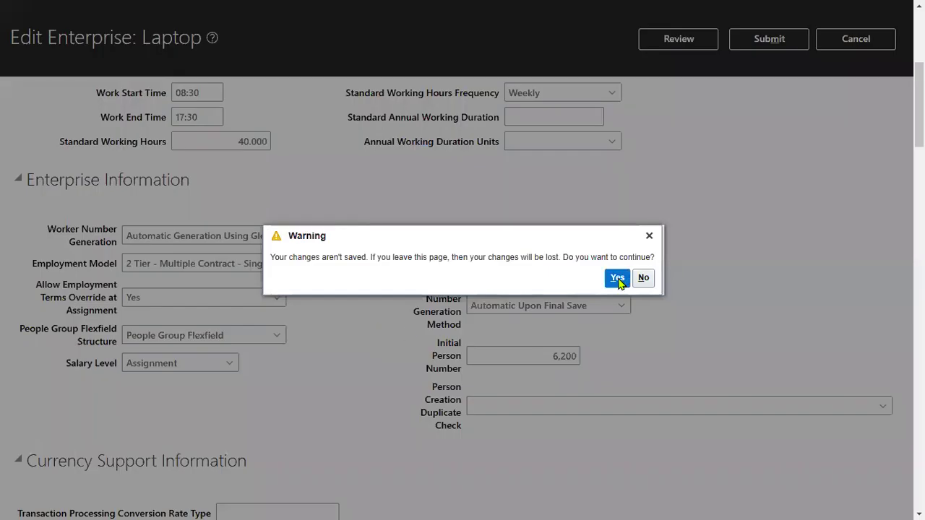
left_click(618, 279)
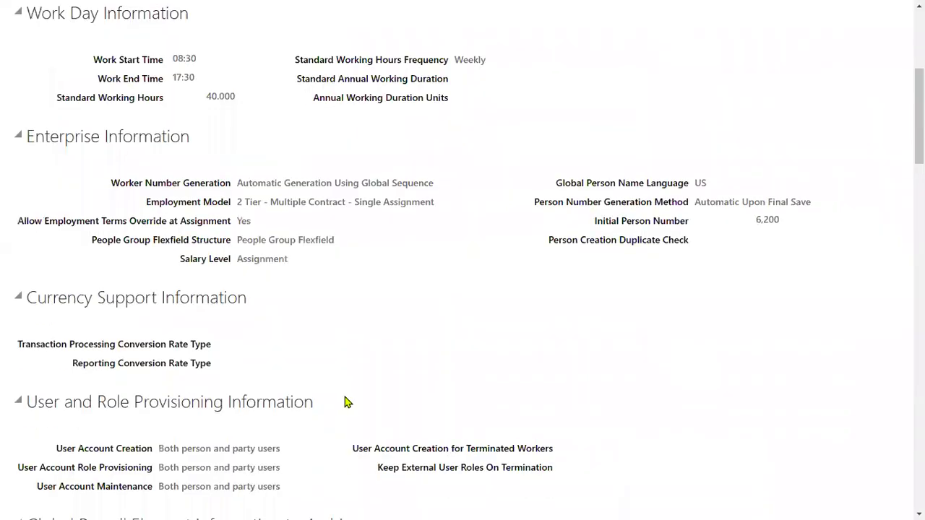
left_click(844, 67)
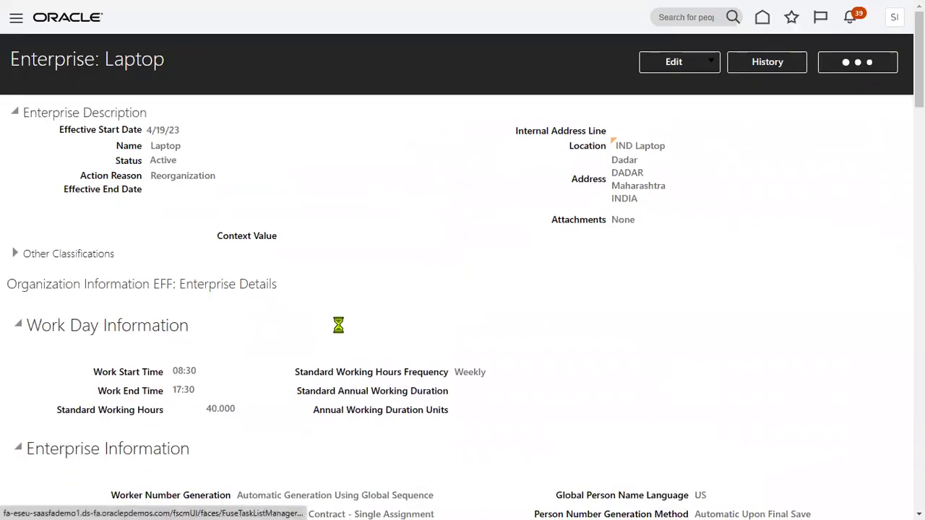
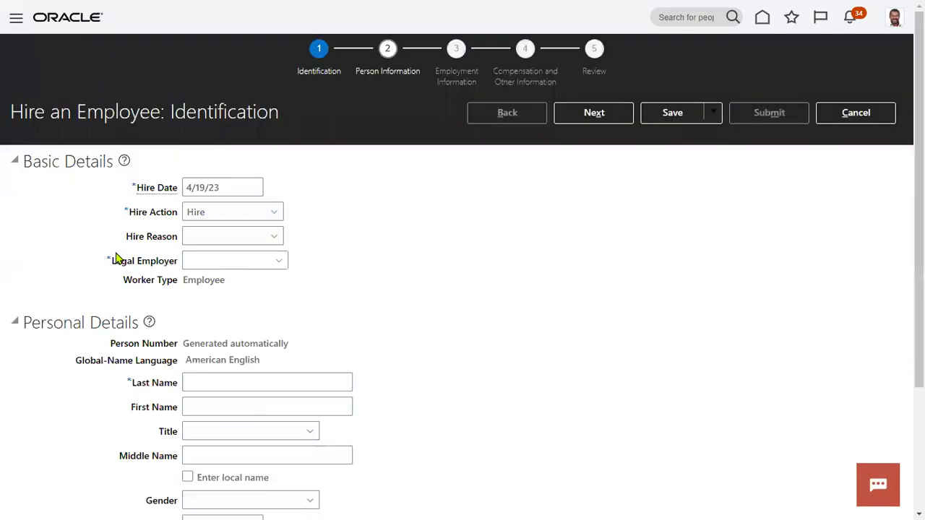
Set the hire reason to Hire to fill vacant position and legal employer to US1 Legal Entity.
left_click(226, 239)
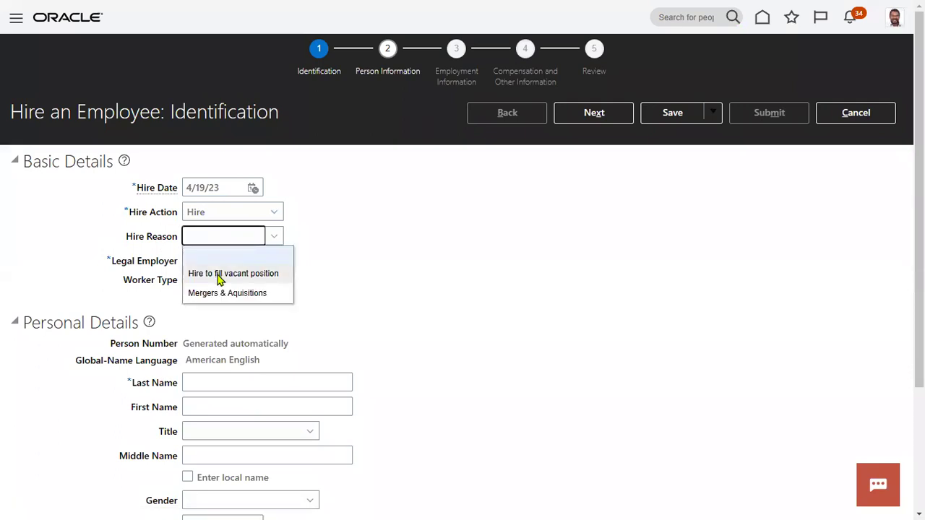
left_click(221, 276)
left_click(218, 261)
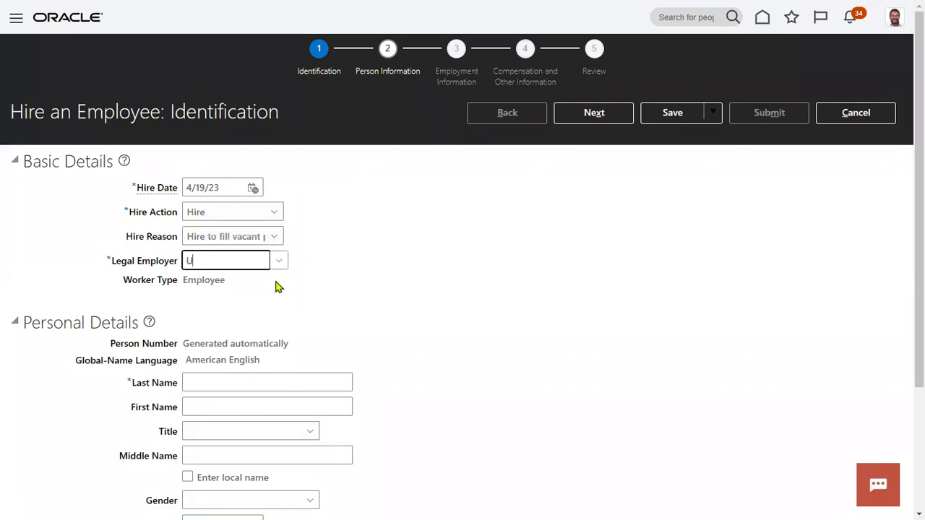
left_click(215, 284)
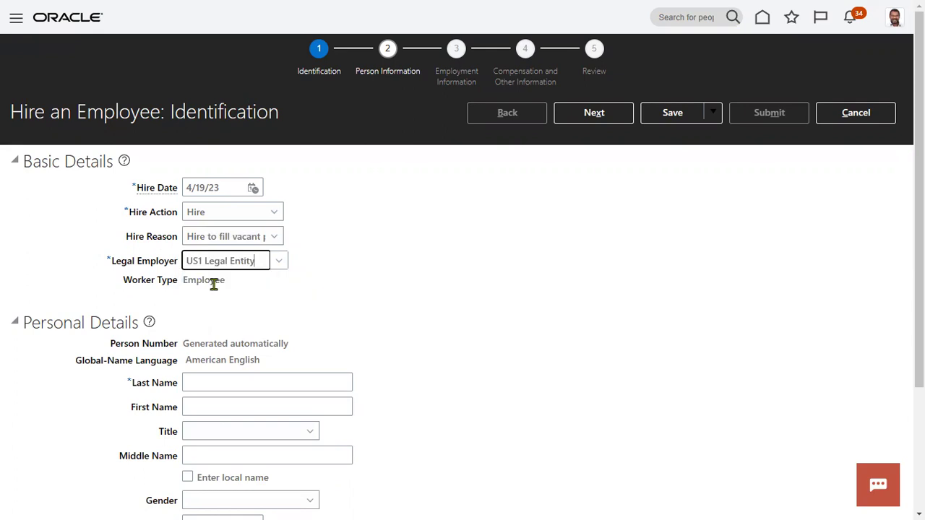
Enter last and first name w1, gender Male, and date of birth 1/1/88.
left_click(236, 387)
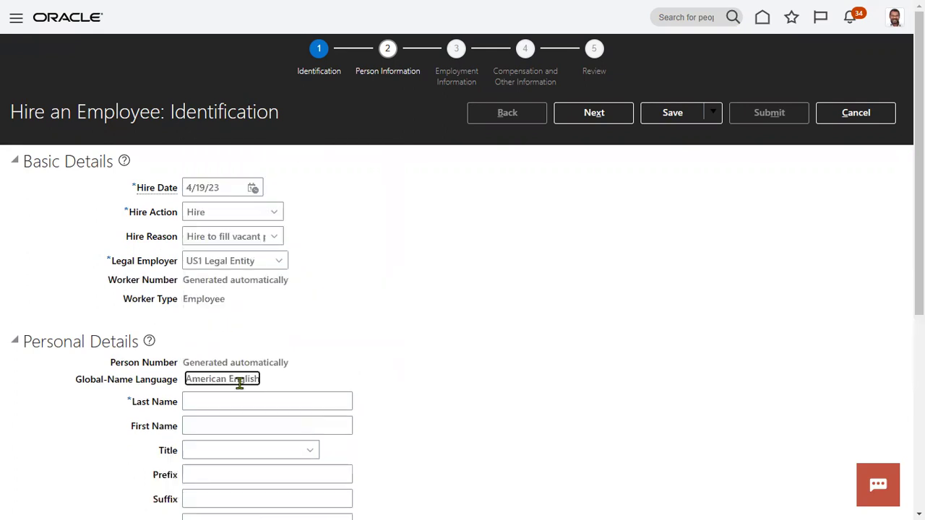
left_click(236, 403)
type("w1")
key("Tab")
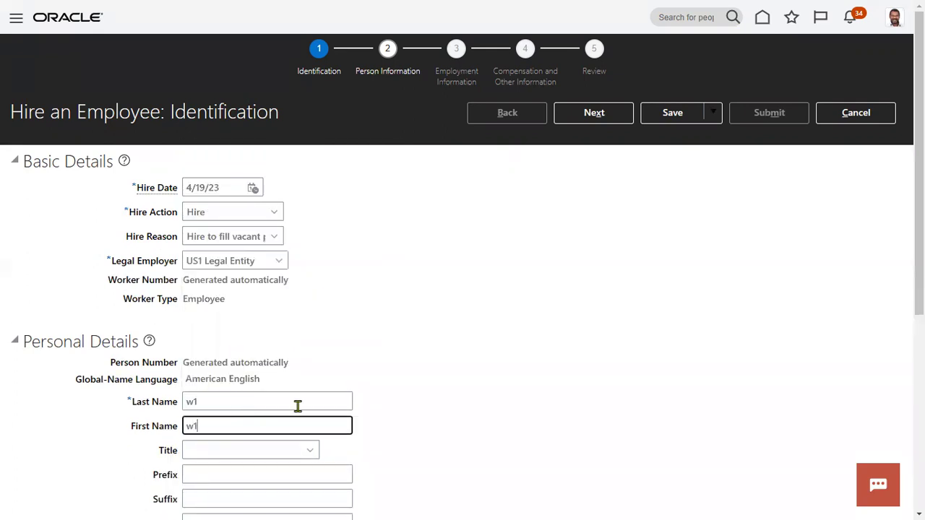
type("w1")
scroll(306, 397, "down", 4)
left_click(238, 354)
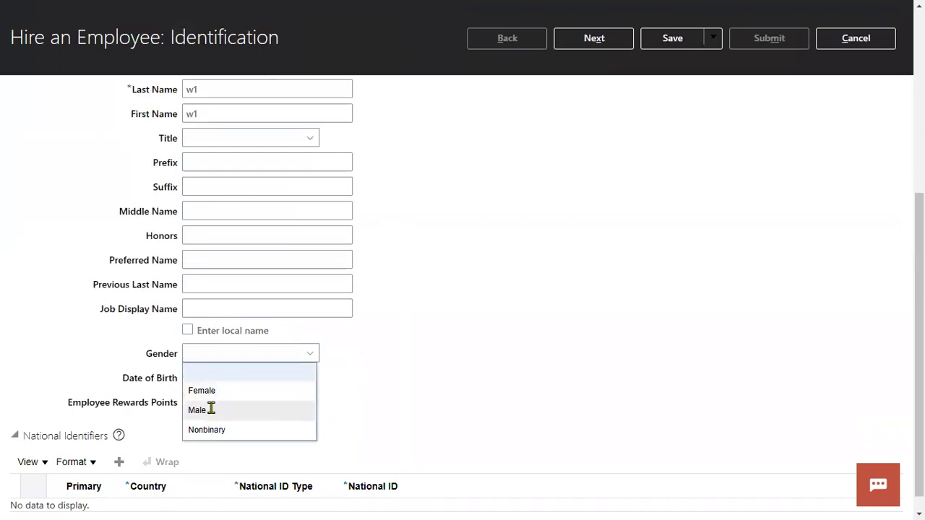
left_click(211, 409)
left_click(235, 375)
left_click(193, 425)
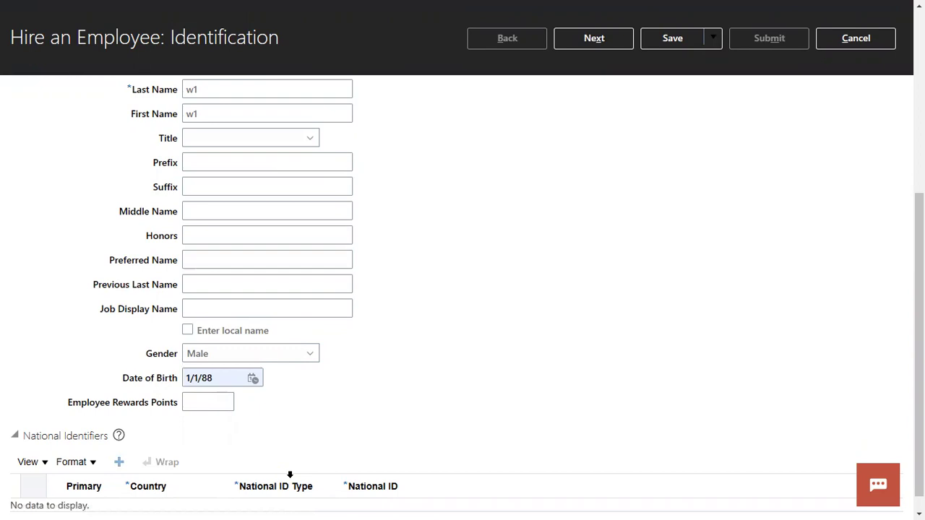
Add a United States Social Security Number national identifier, then continue to Person Information.
left_click(293, 494)
left_click(303, 450)
left_click(373, 494)
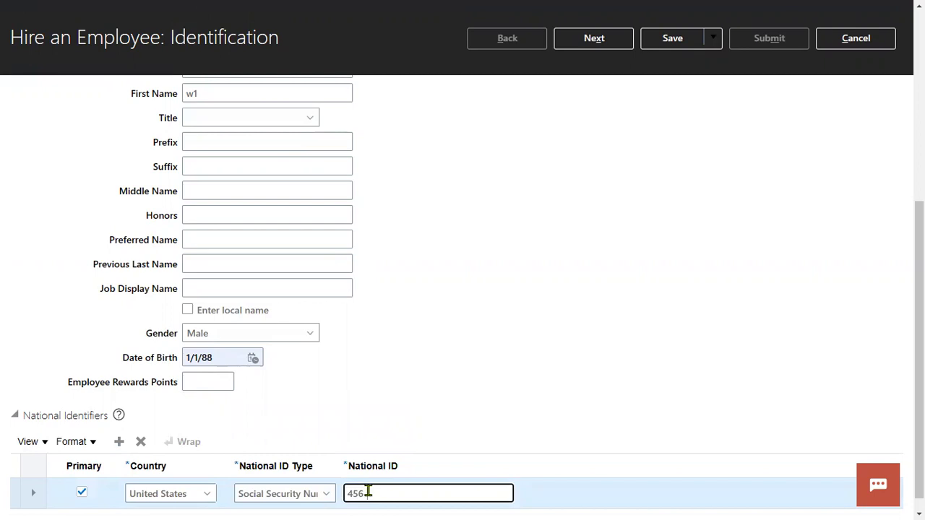
scroll(526, 389, "up", 5)
left_click(595, 102)
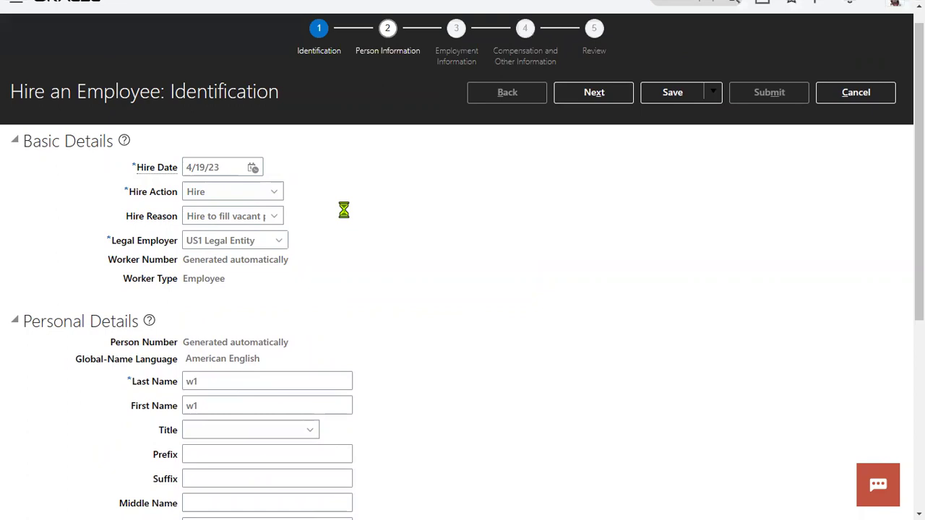
Fill the home address with line 1 'Home' and ZIP code 12200 (Albany, NY).
left_click(241, 321)
left_click(225, 361)
left_click(212, 387)
type("1")
left_click(206, 434)
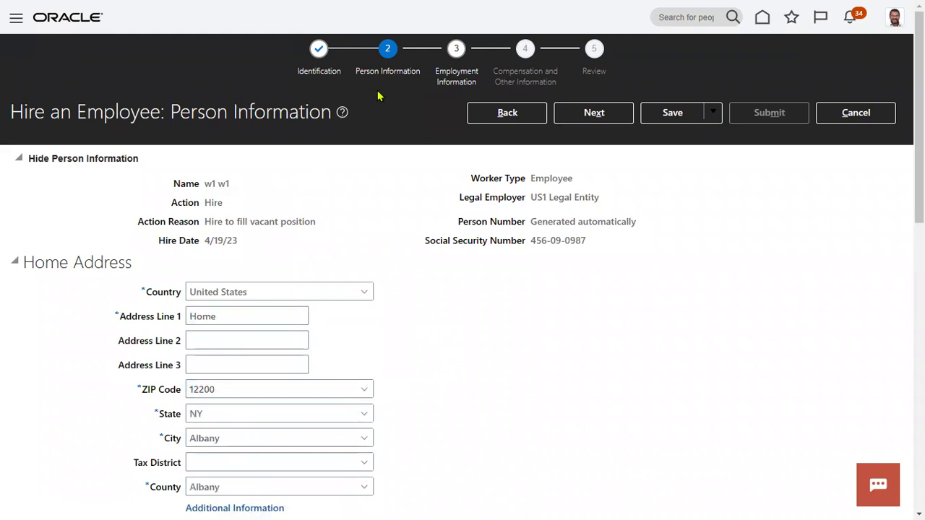
Expand the Citizenship and Visa Information section and start choosing a contact type.
scroll(415, 351, "down", 6)
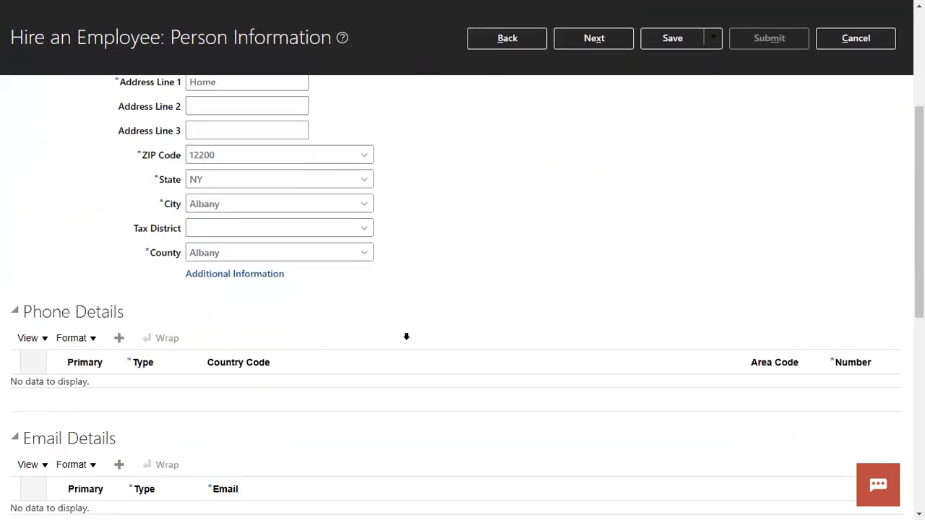
scroll(92, 273, "down", 3)
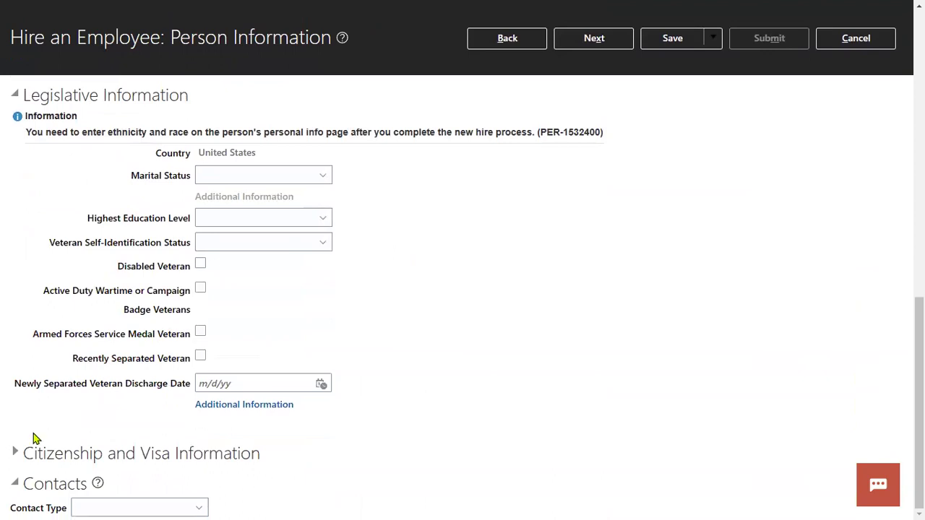
left_click(16, 454)
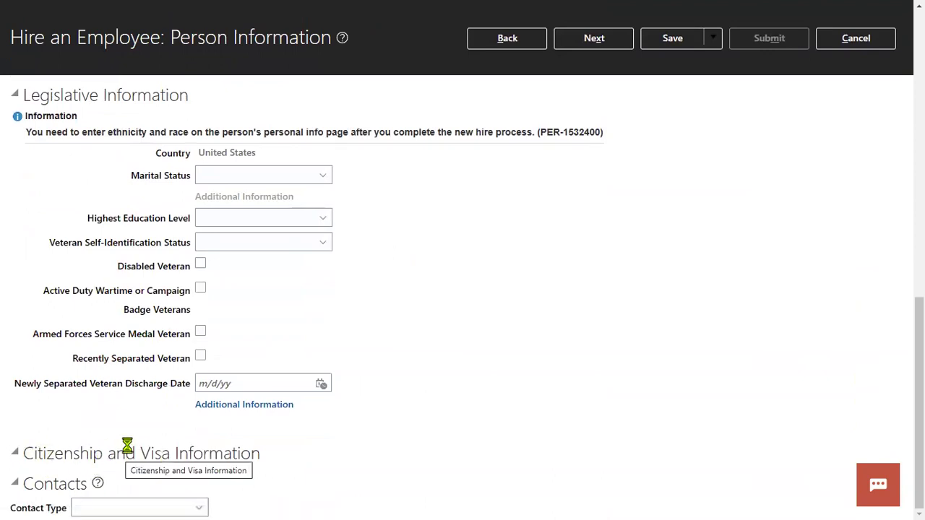
scroll(66, 398, "down", 5)
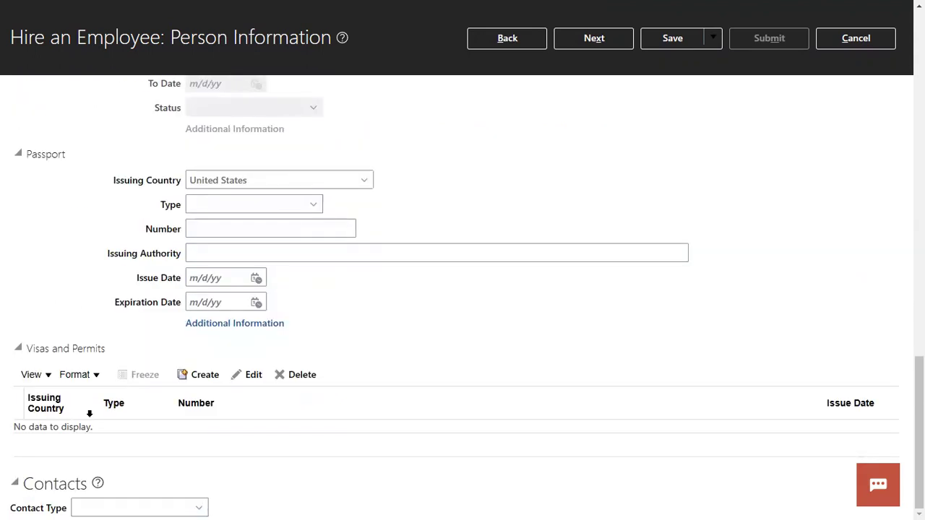
left_click(102, 508)
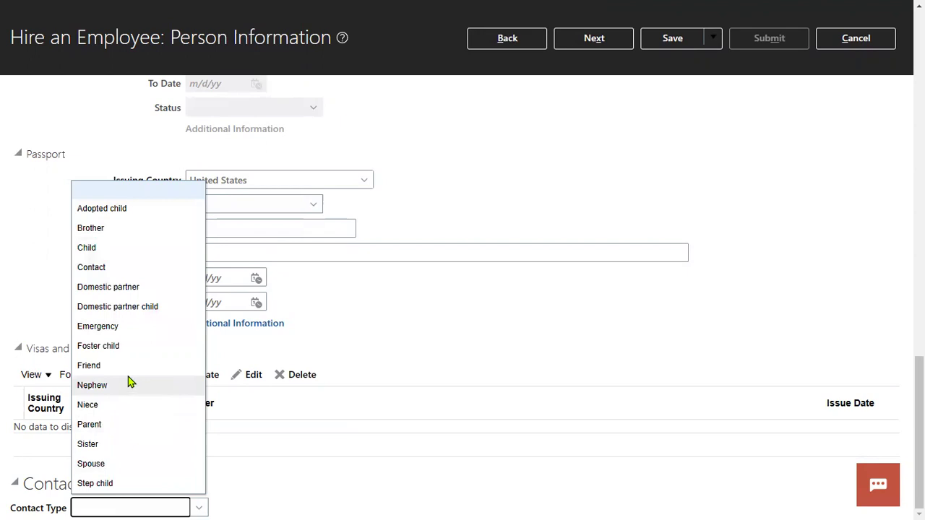
Add a Sister contact, not a statutory dependent, with her last name and title Miss.
left_click(107, 444)
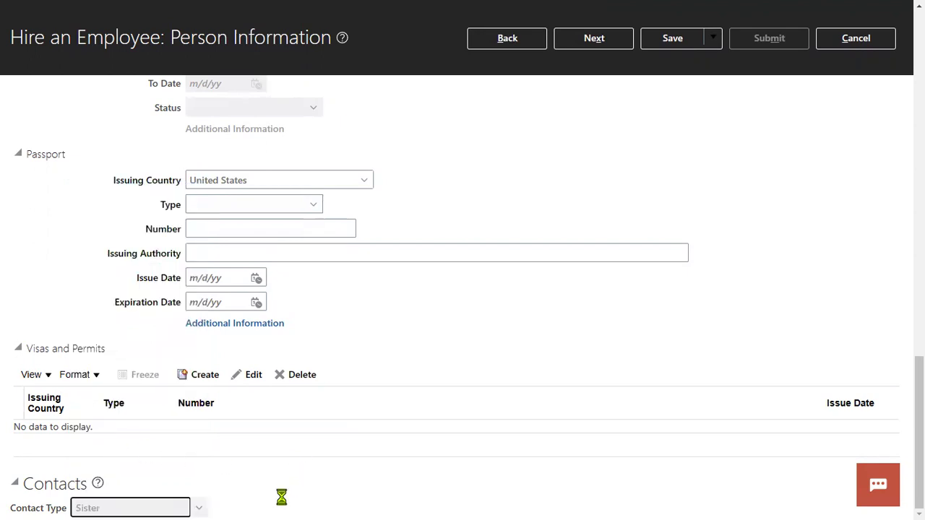
scroll(283, 477, "down", 4)
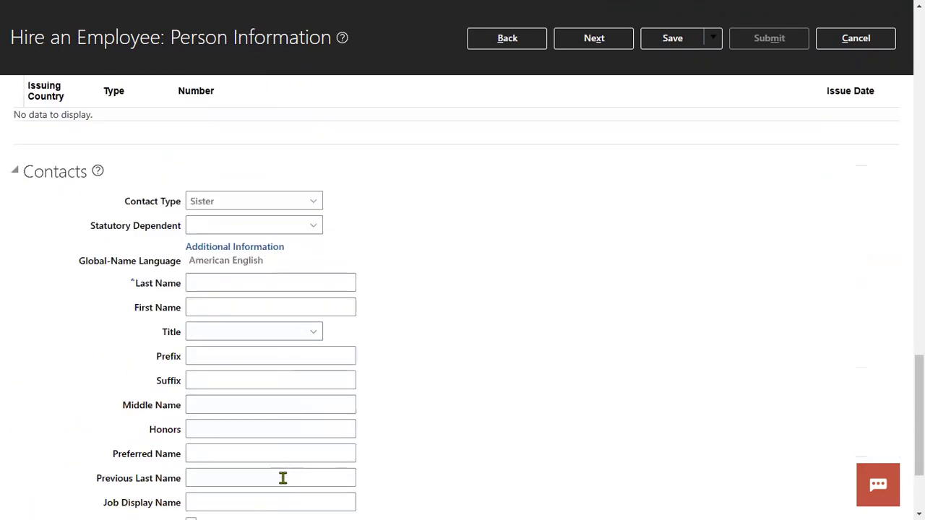
left_click(244, 226)
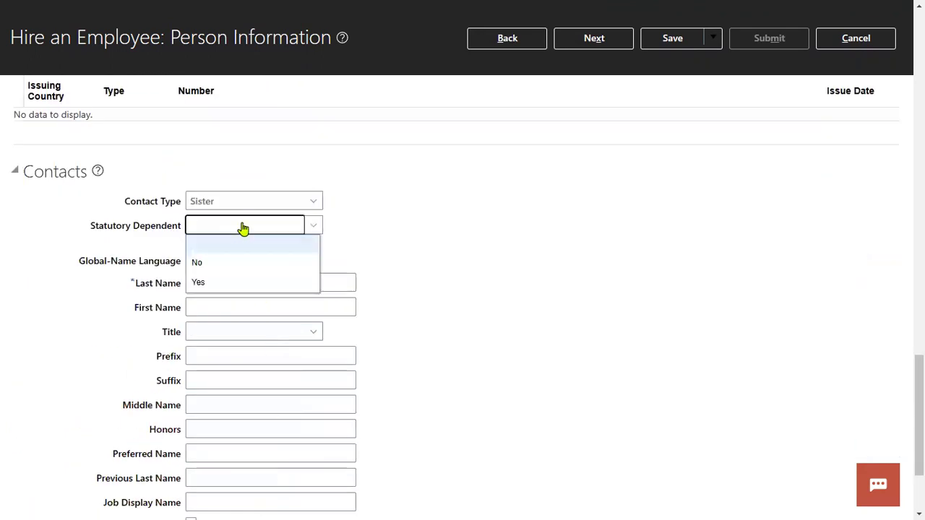
left_click(217, 266)
left_click(224, 282)
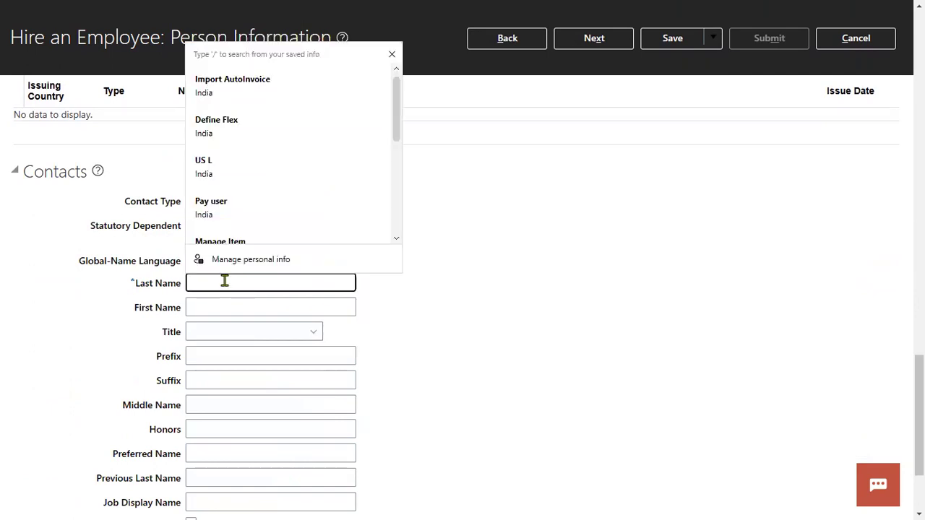
type("Kavya")
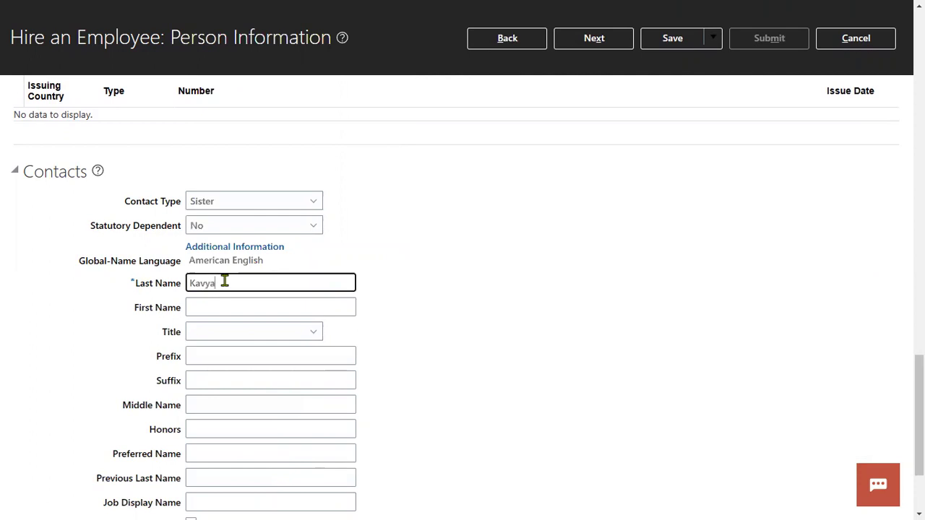
key("Tab")
key("Tab")
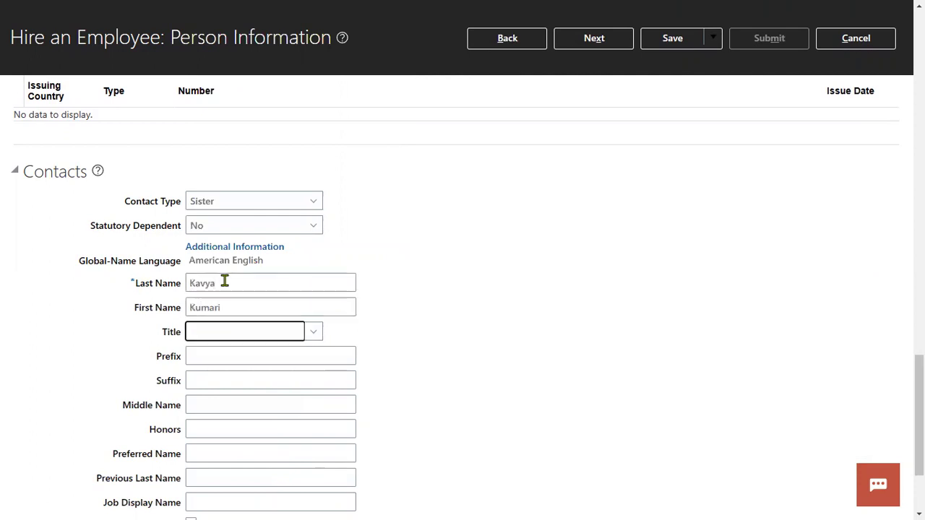
left_click(273, 331)
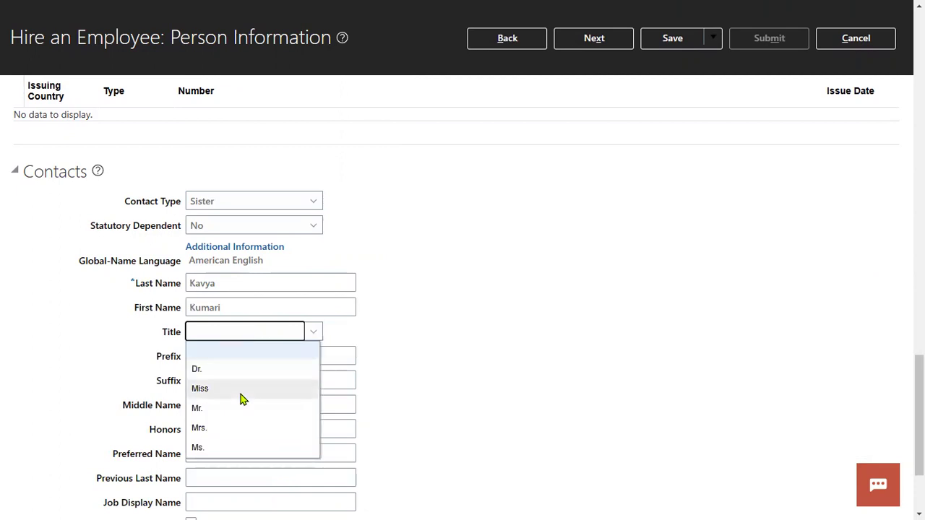
left_click(232, 388)
Review the Person Information page and save the hire in progress.
scroll(451, 409, "down", 2)
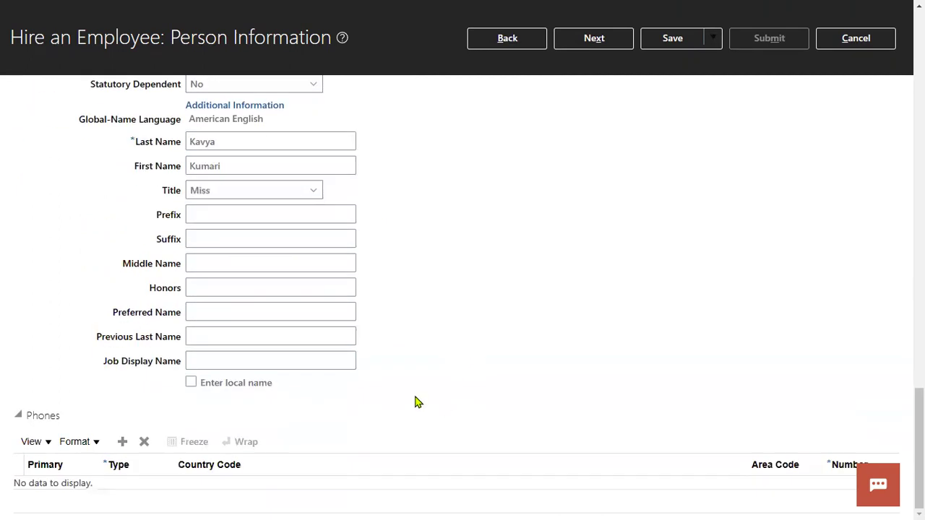
scroll(505, 388, "up", 3)
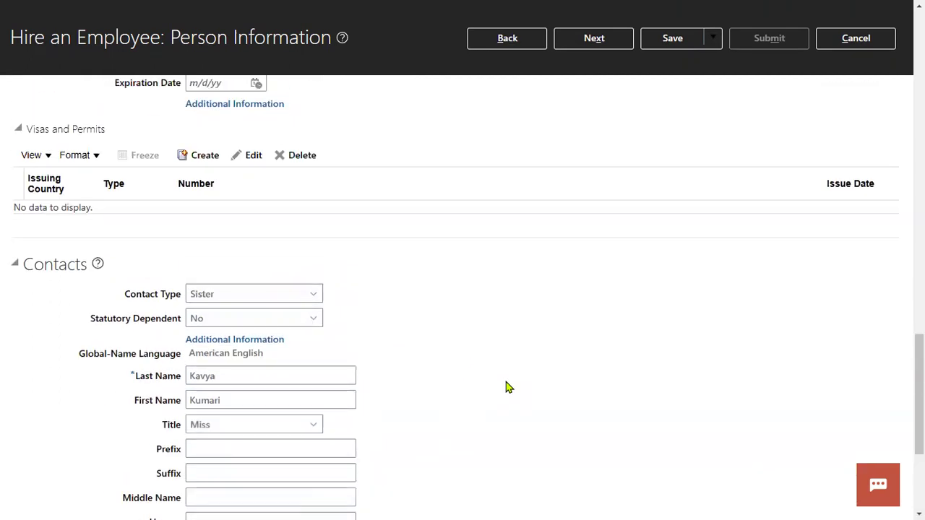
scroll(474, 386, "down", 1)
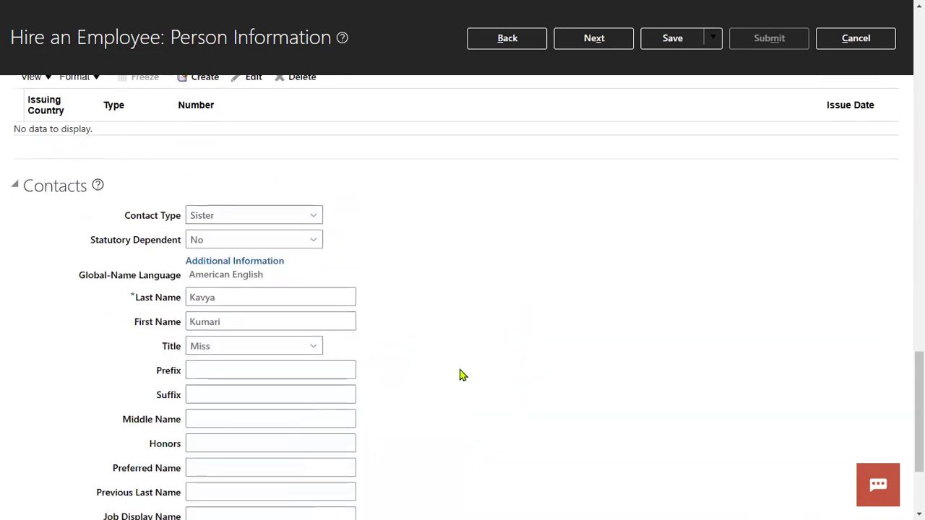
scroll(245, 368, "down", 2)
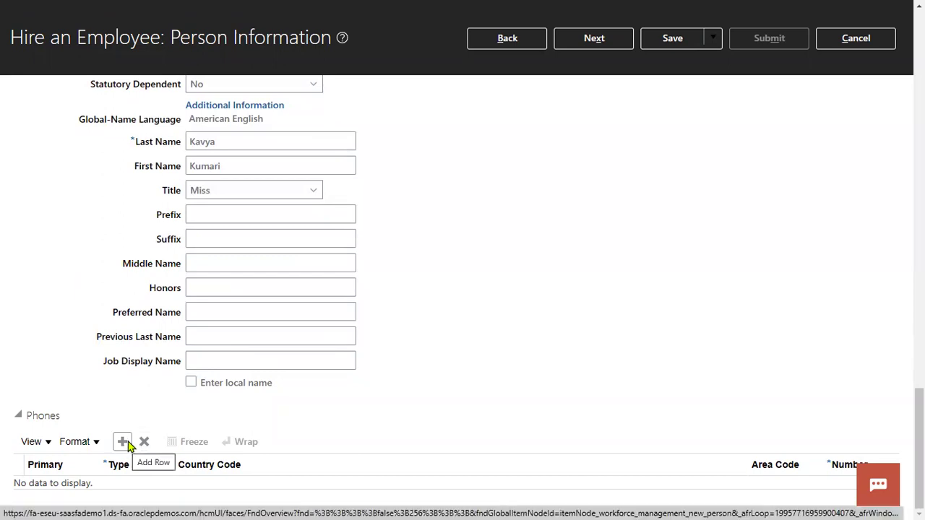
scroll(422, 343, "up", 2)
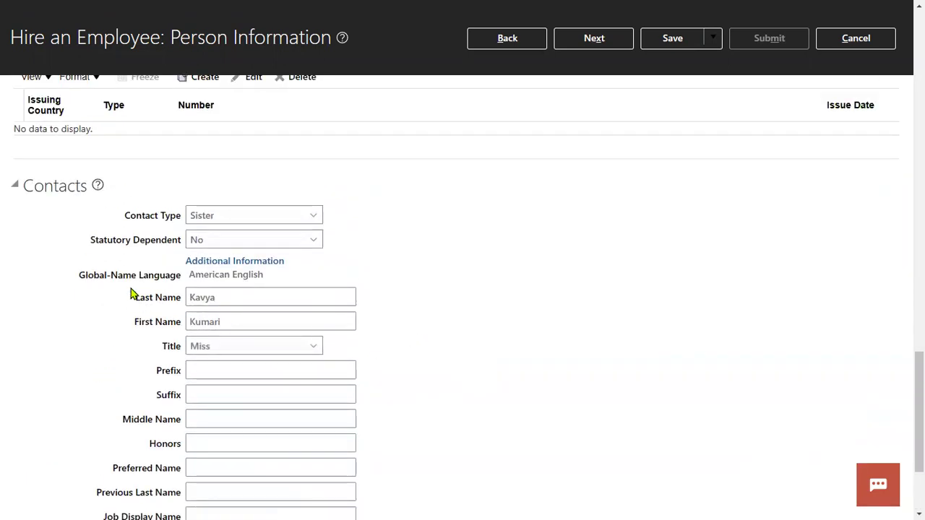
scroll(132, 296, "up", 1)
scroll(118, 289, "up", 1)
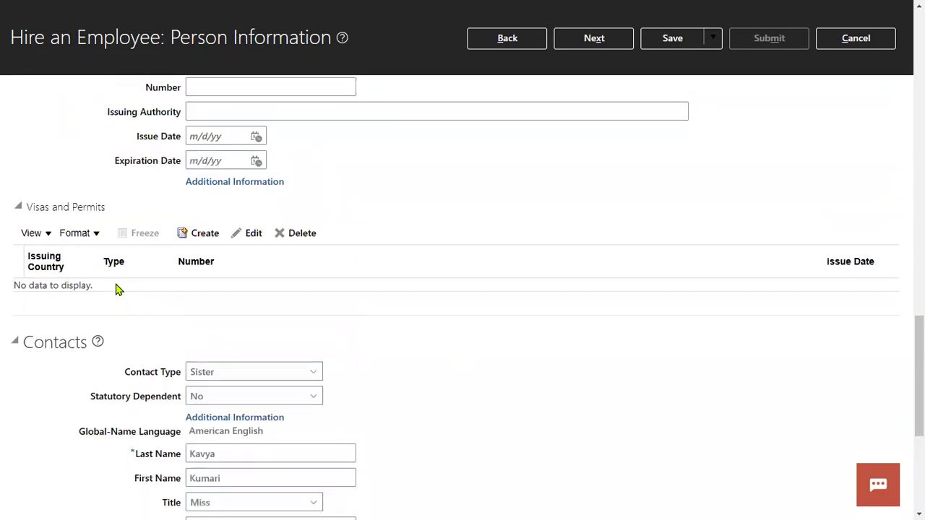
scroll(149, 320, "up", 2)
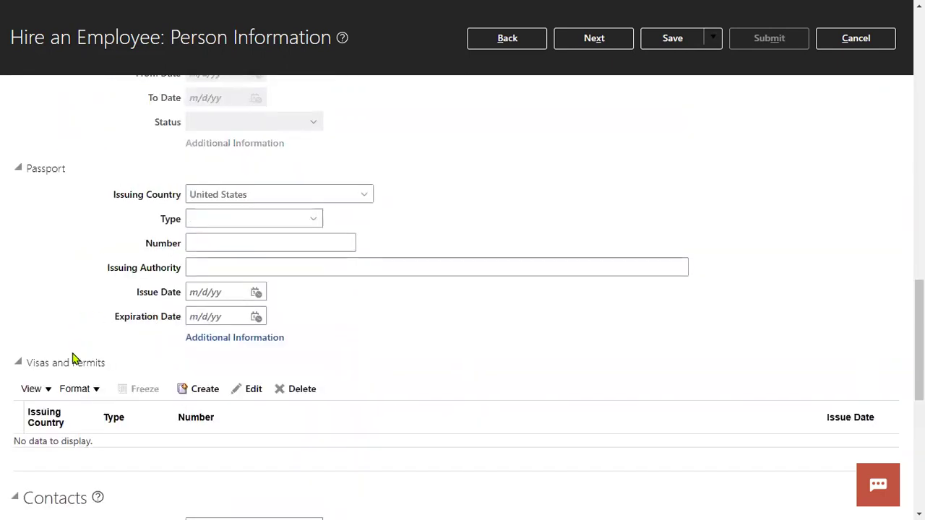
scroll(108, 409, "down", 3)
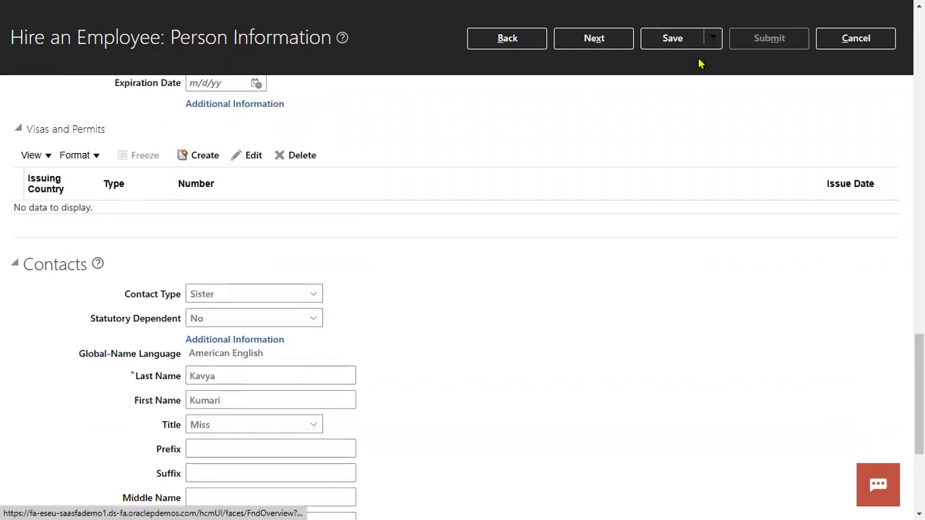
left_click(671, 38)
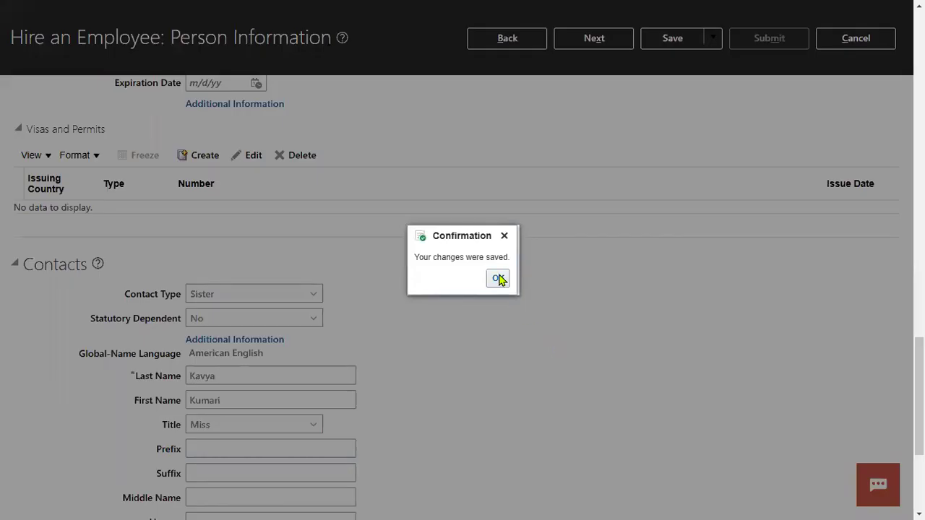
left_click(498, 279)
scroll(501, 376, "down", 4)
scroll(495, 353, "up", 15)
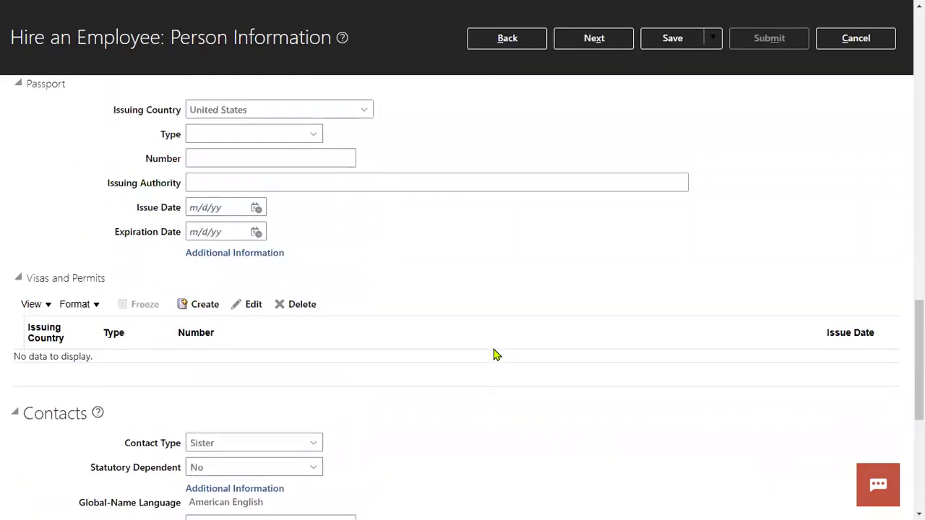
scroll(496, 355, "up", 5)
scroll(494, 356, "down", 5)
scroll(491, 357, "up", 5)
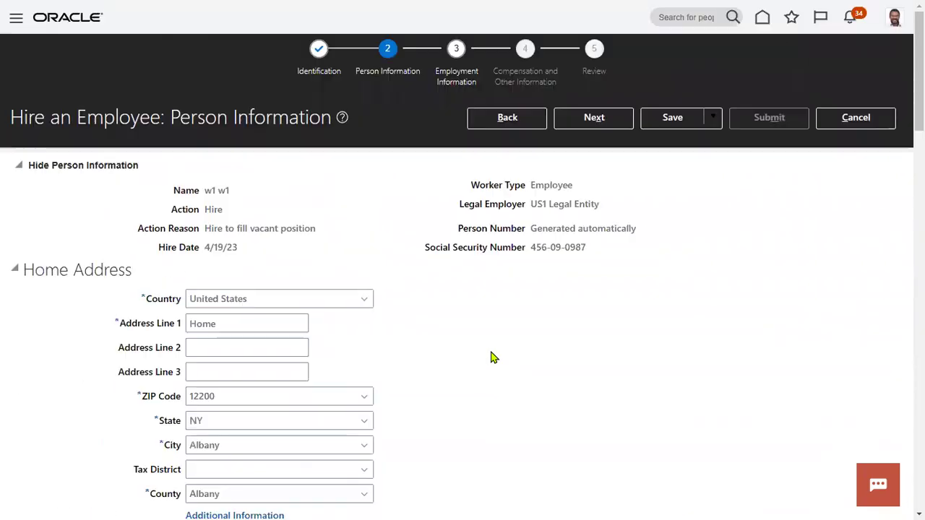
On Employment Information, set the business unit to US1 Business Unit.
left_click(597, 115)
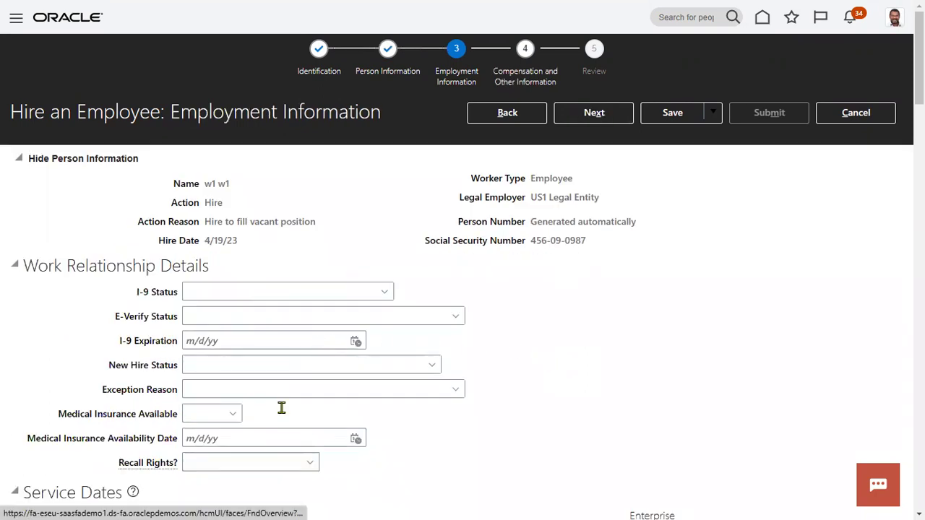
scroll(282, 415, "down", 5)
left_click(265, 446)
type("u")
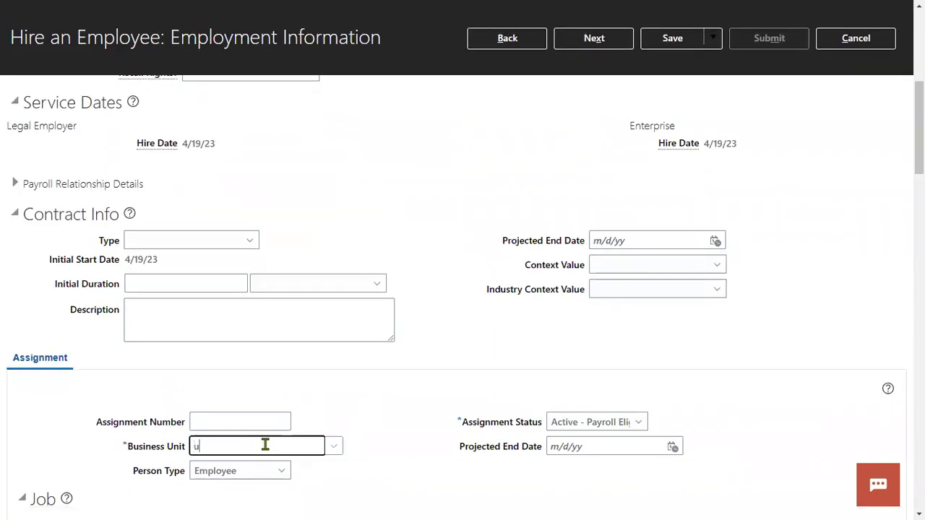
type("s1")
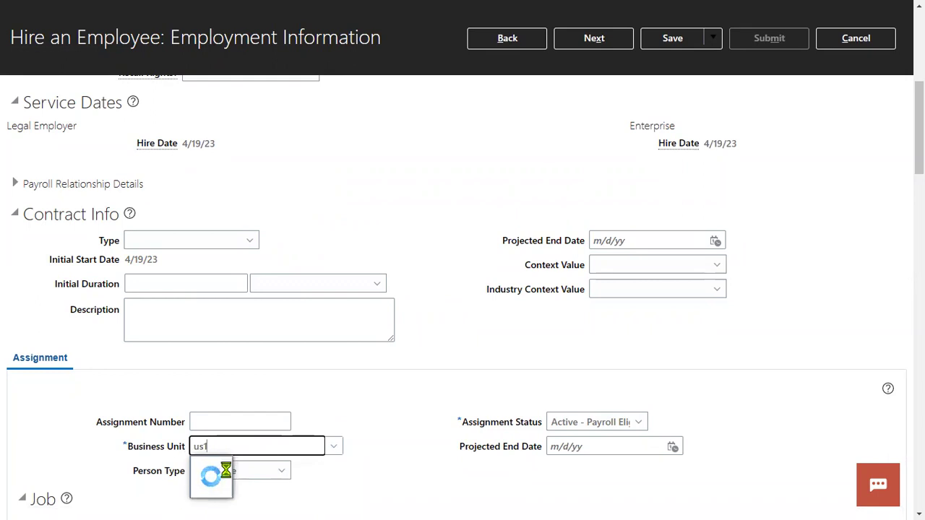
left_click(206, 381)
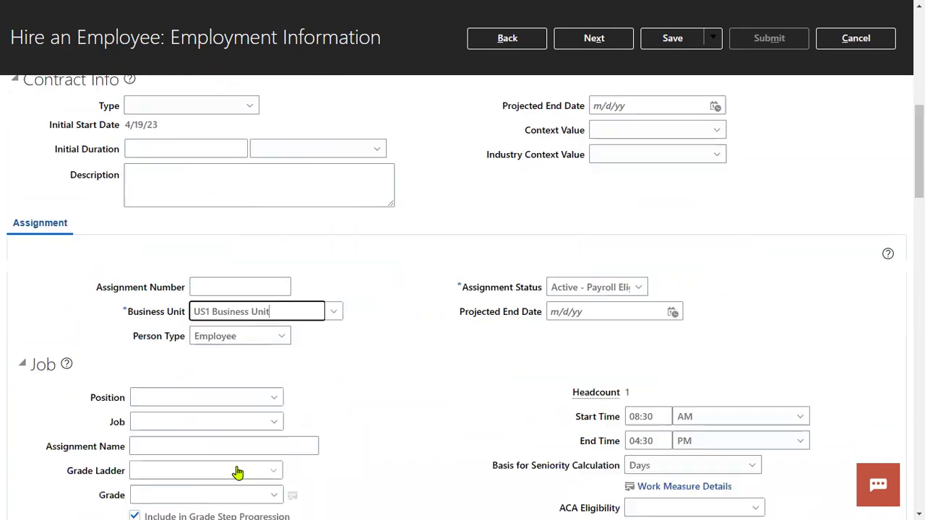
Set the job to Human Resources Administrator and continue to Compensation and Other Information.
scroll(237, 472, "down", 4)
left_click(201, 243)
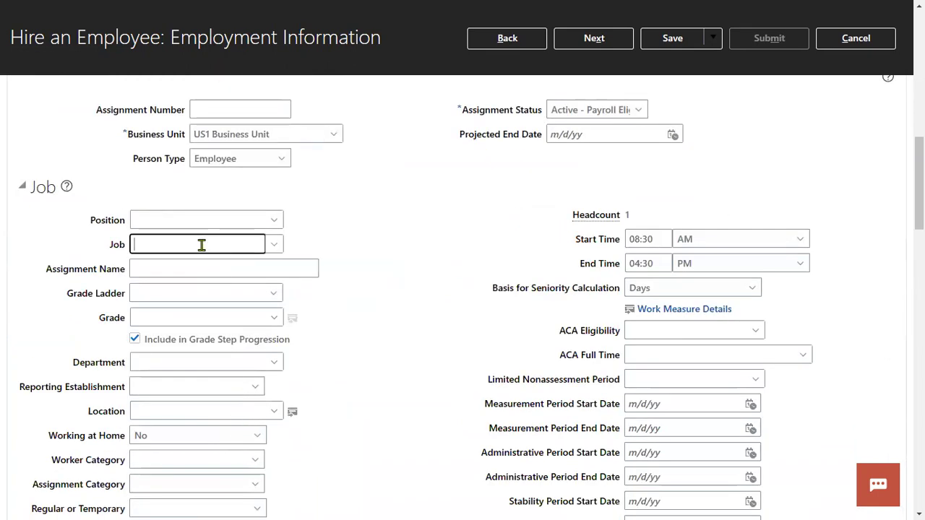
type("huma")
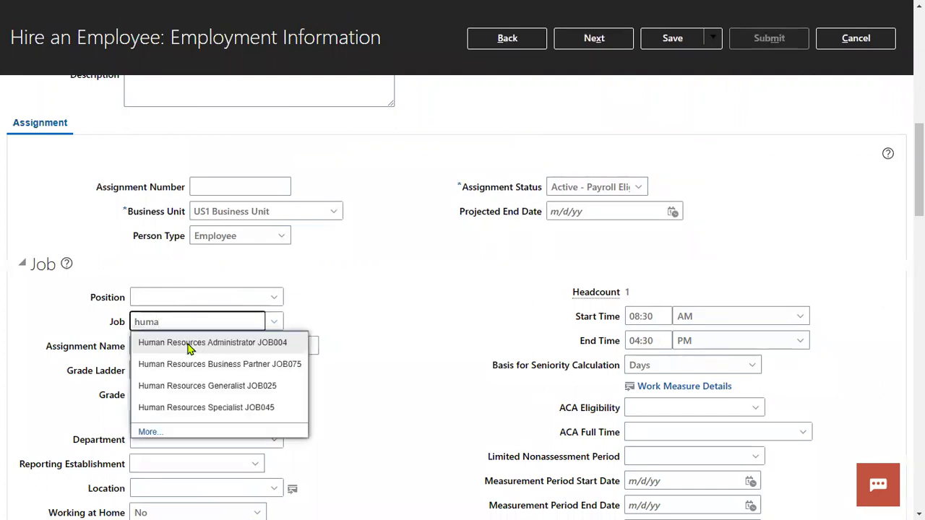
left_click(205, 339)
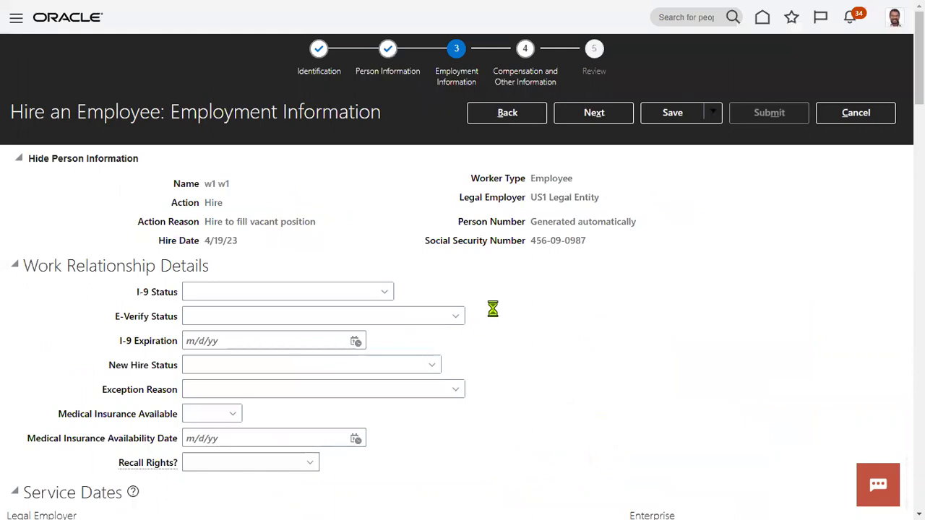
scroll(578, 231, "up", 7)
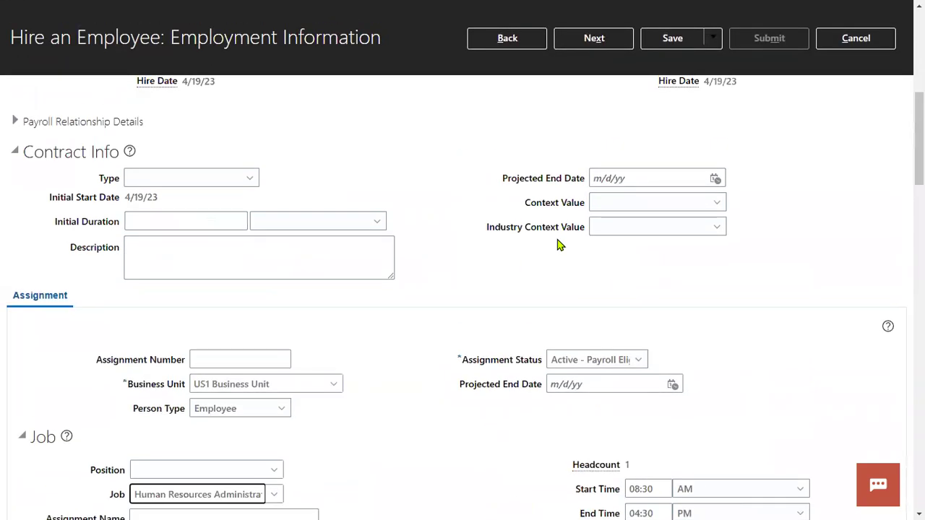
scroll(563, 242, "up", 3)
left_click_drag(534, 221, 586, 243)
left_click(594, 114)
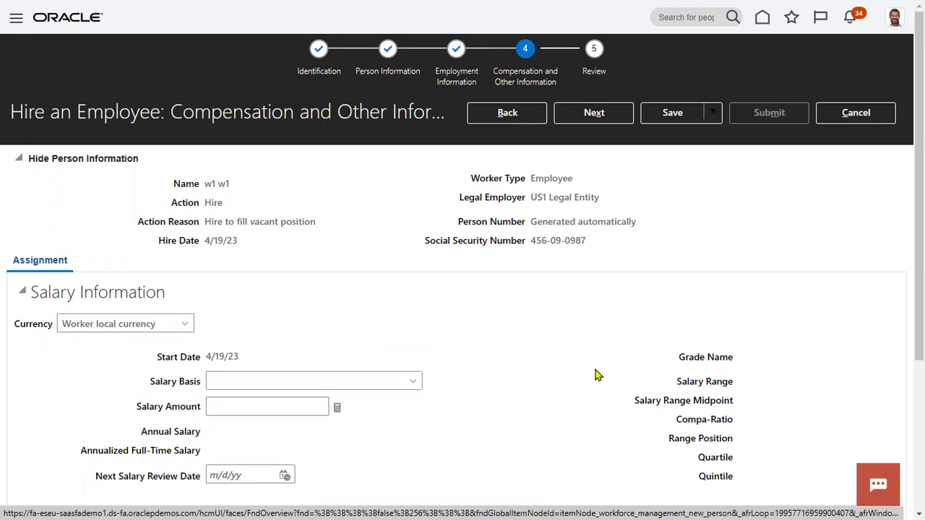
Skip past Compensation, submit the w1 hire request from Review, and confirm both prompts.
left_click(612, 114)
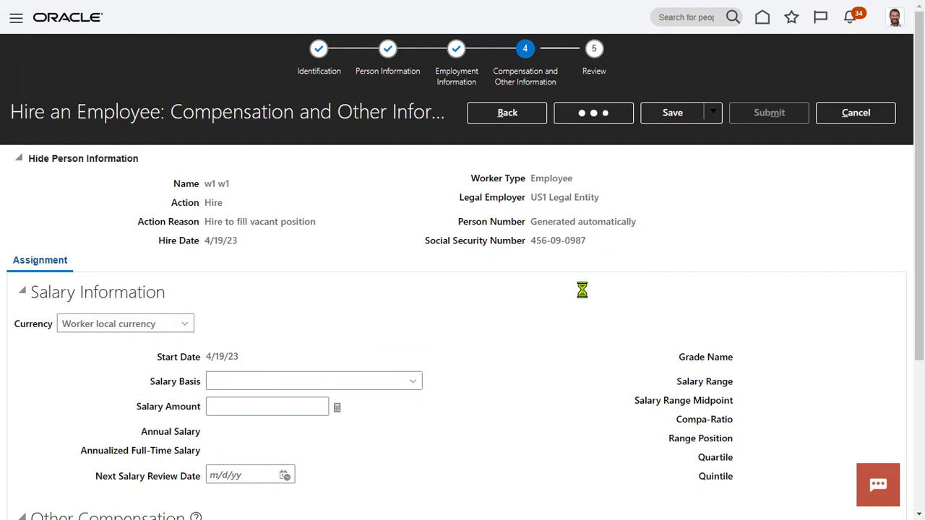
left_click(769, 112)
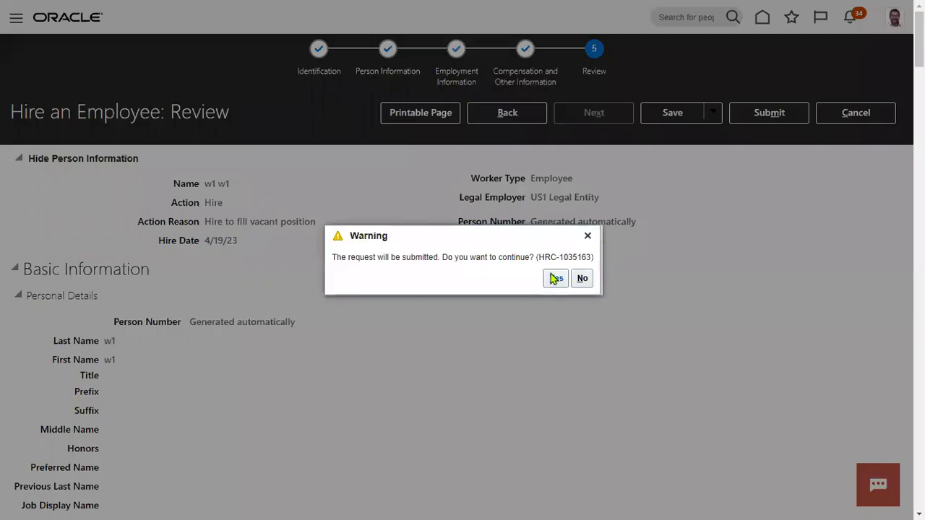
left_click(555, 279)
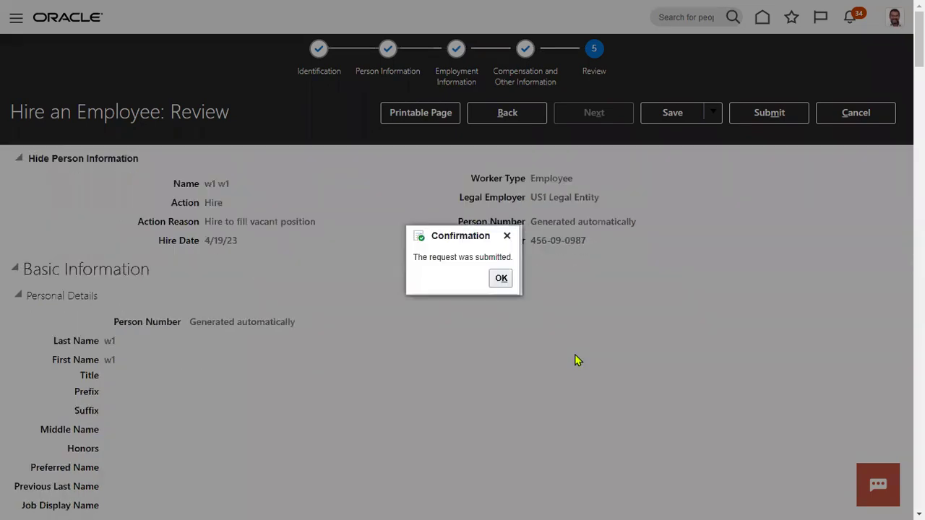
left_click(500, 284)
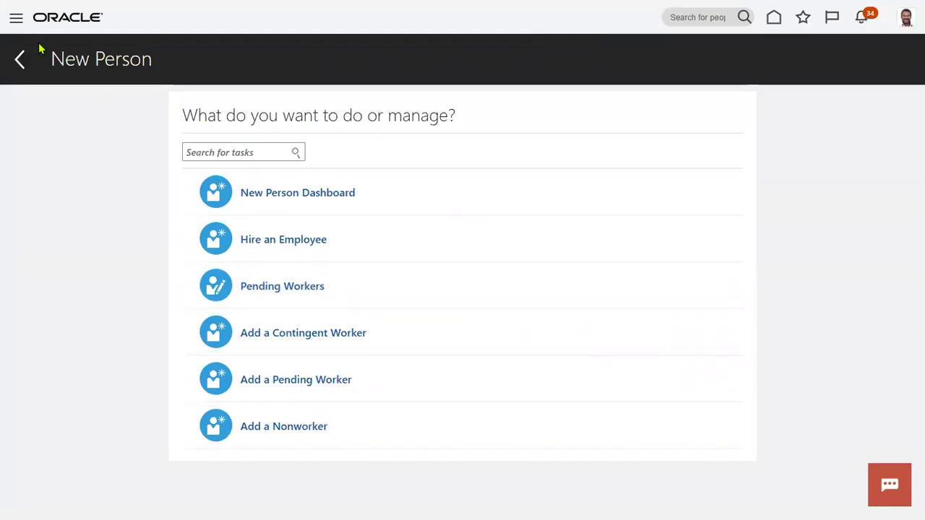
Search Person Management for the new hire by name W1.
left_click(15, 19)
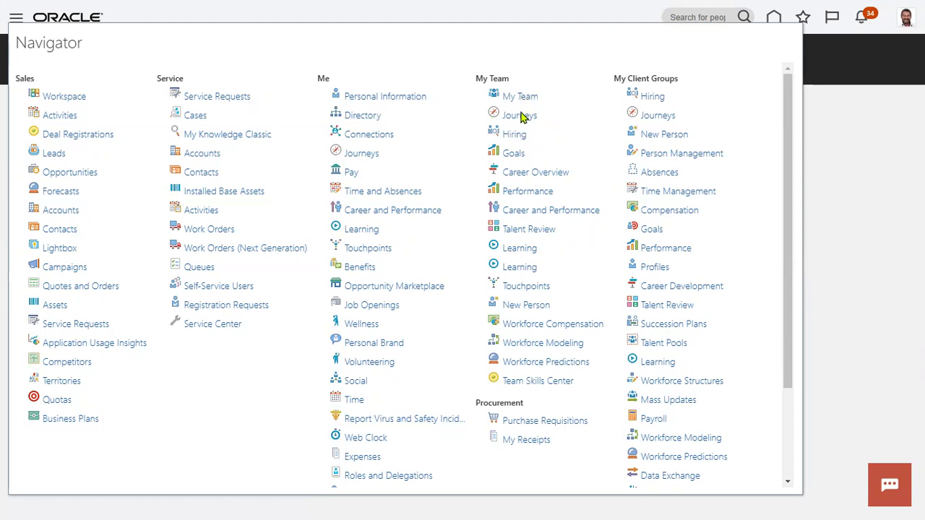
left_click(662, 156)
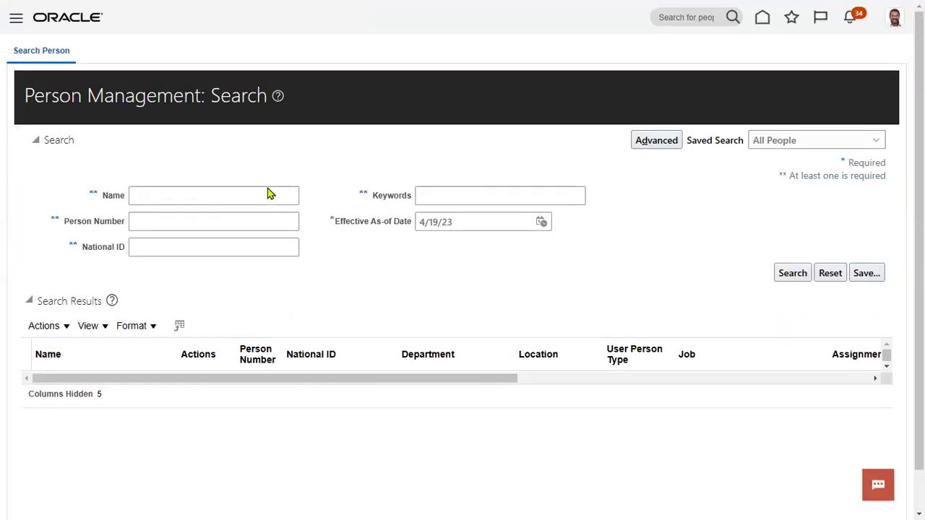
left_click(258, 196)
type("W1")
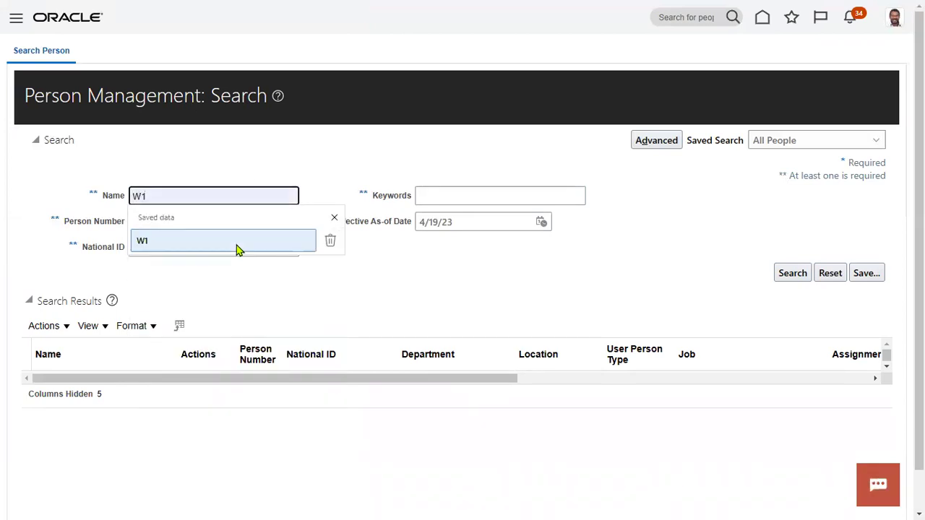
left_click(238, 248)
left_click(790, 274)
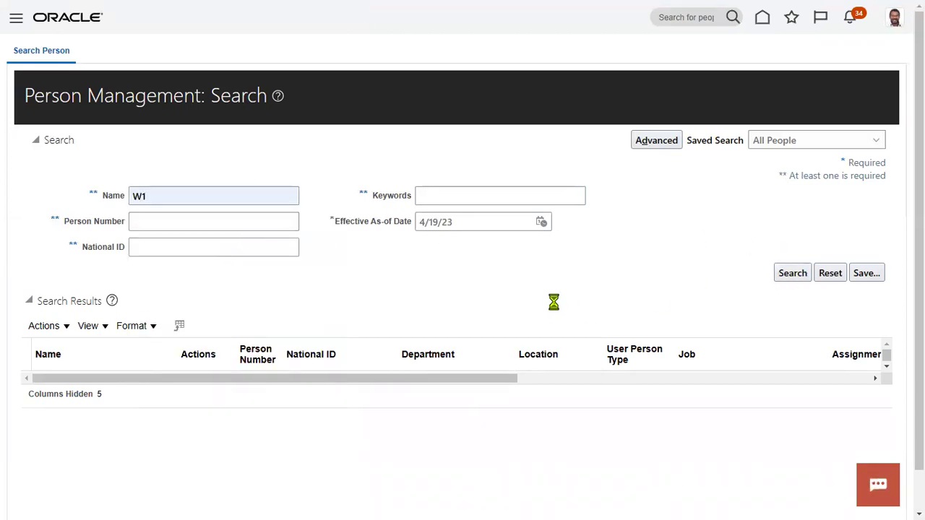
Check the pending notifications about the hire, then rerun the person search.
left_click(191, 190)
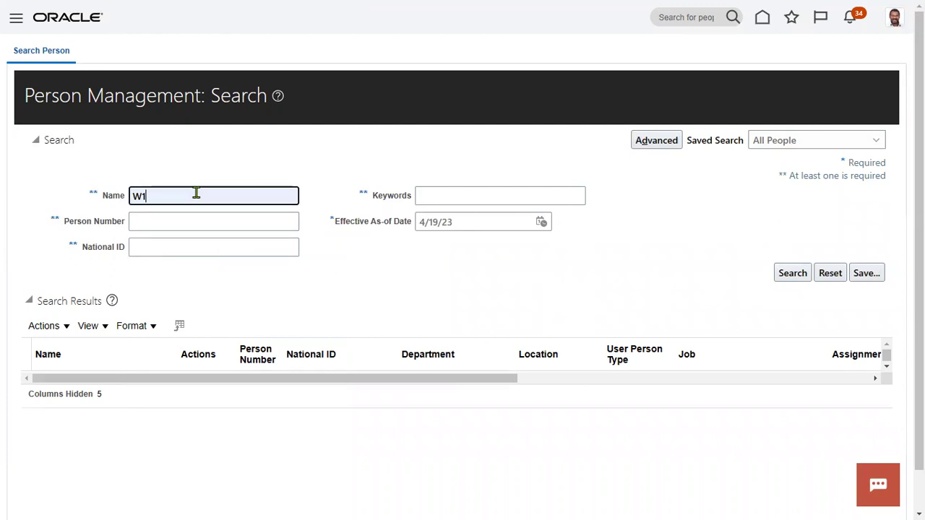
left_click(850, 17)
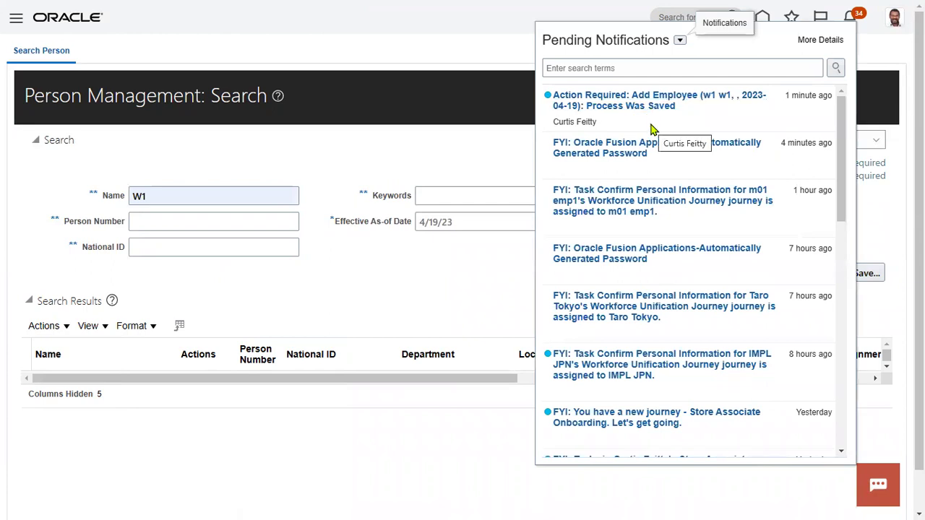
left_click(313, 187)
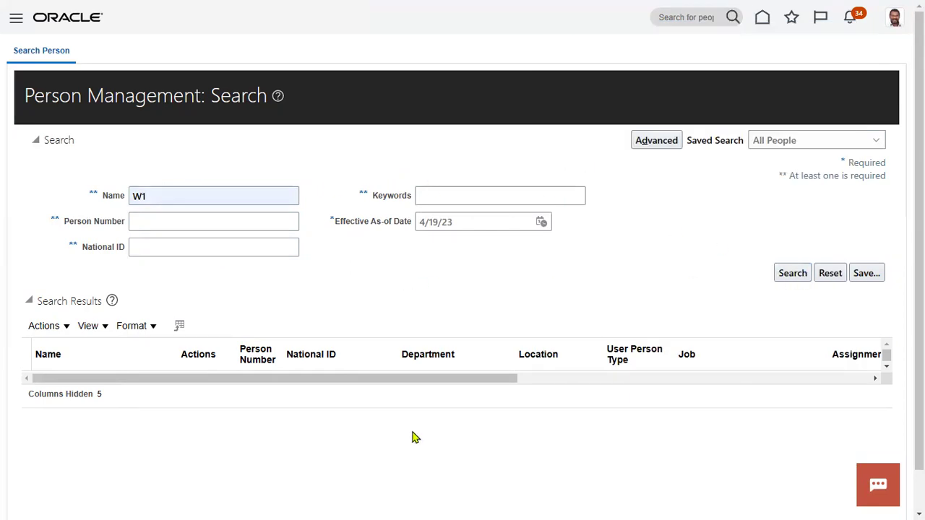
left_click(795, 273)
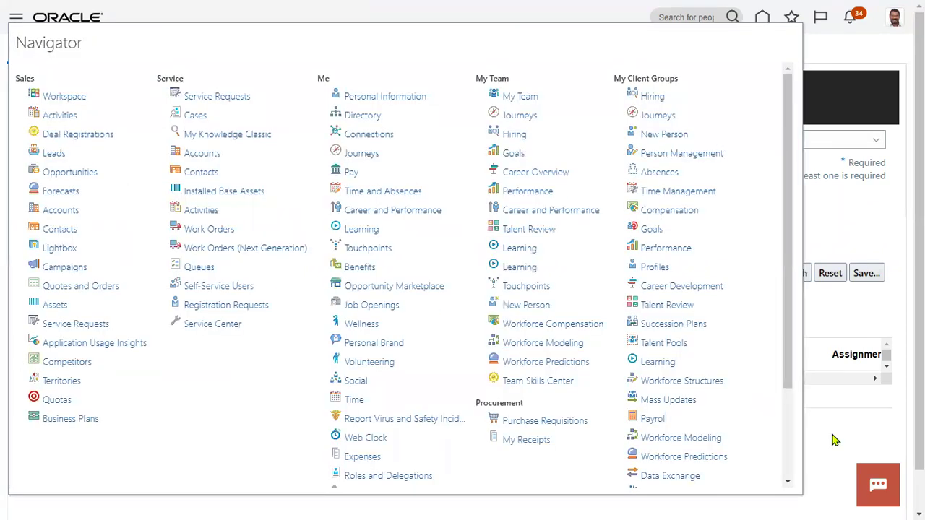
Open the Transaction Console, clear the Failed filter, and view w1's completed Hire an Employee transaction.
left_click_drag(793, 387, 790, 463)
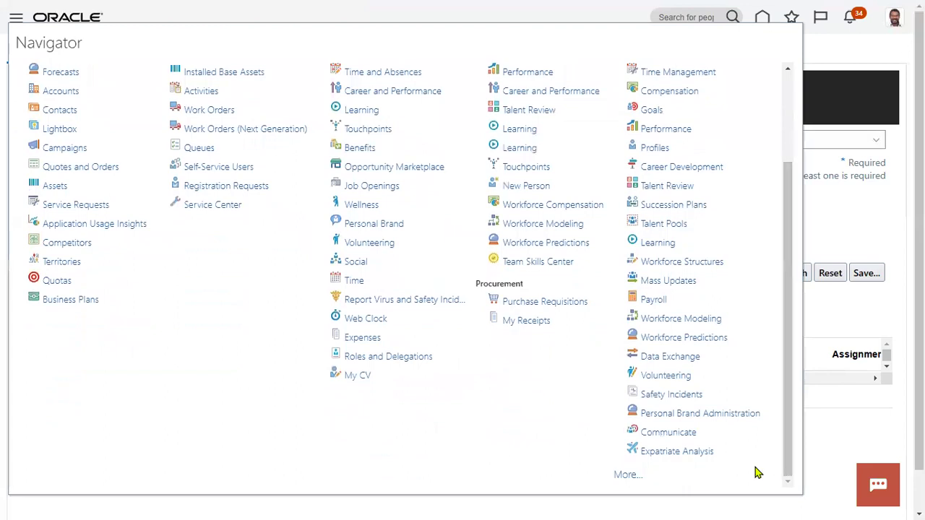
left_click(626, 475)
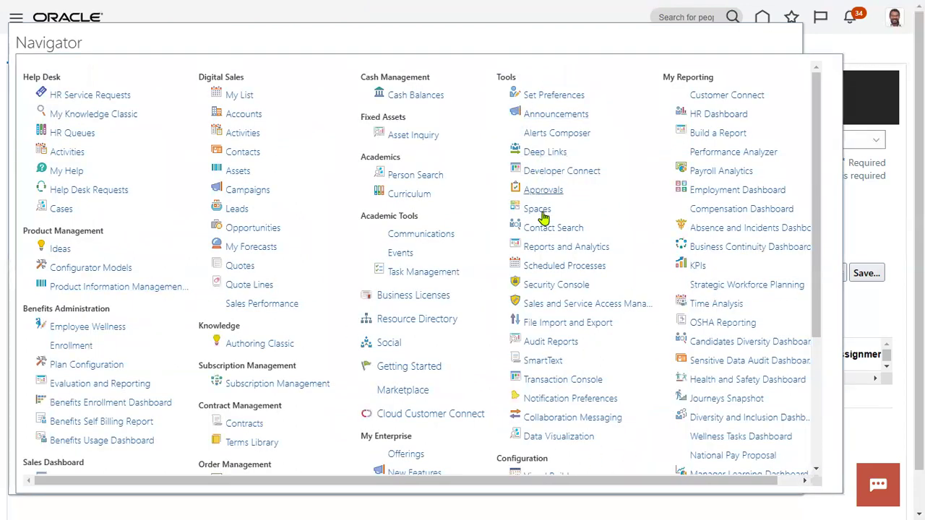
left_click(539, 380)
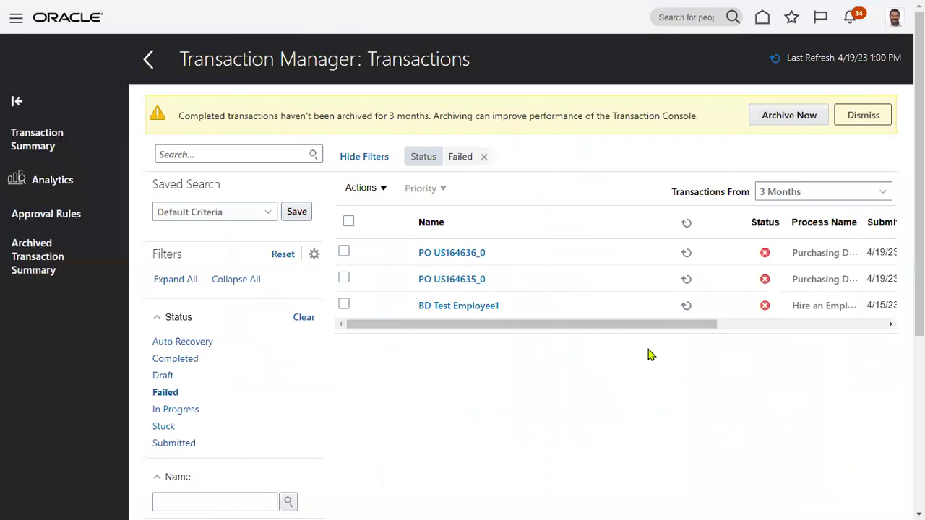
left_click(484, 156)
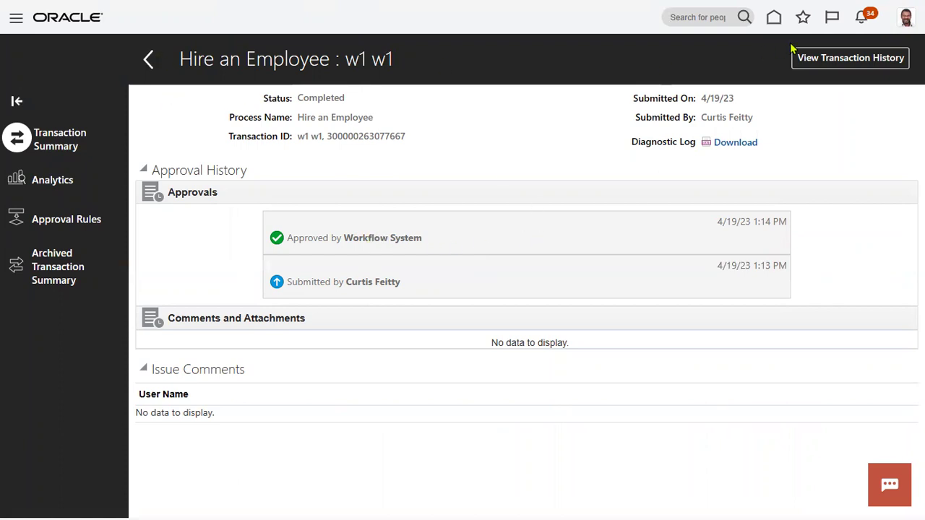
left_click(852, 57)
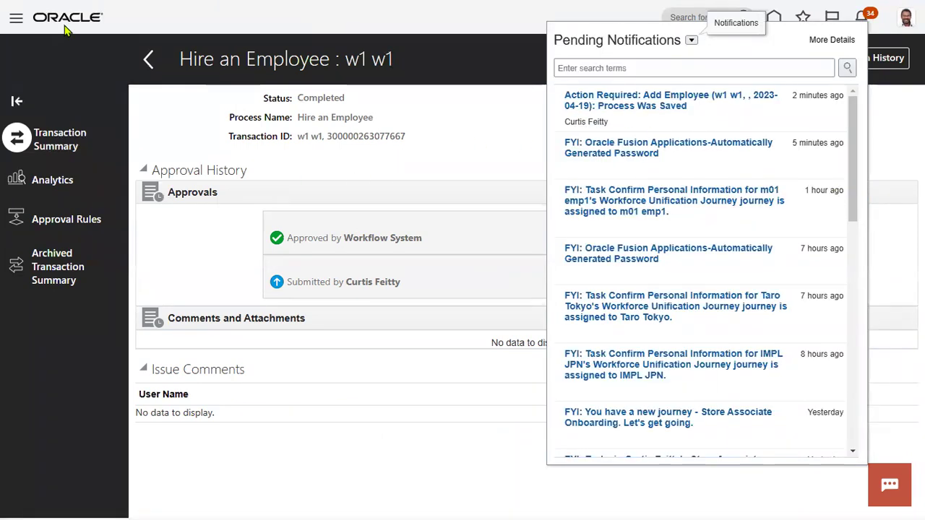
left_click(18, 25)
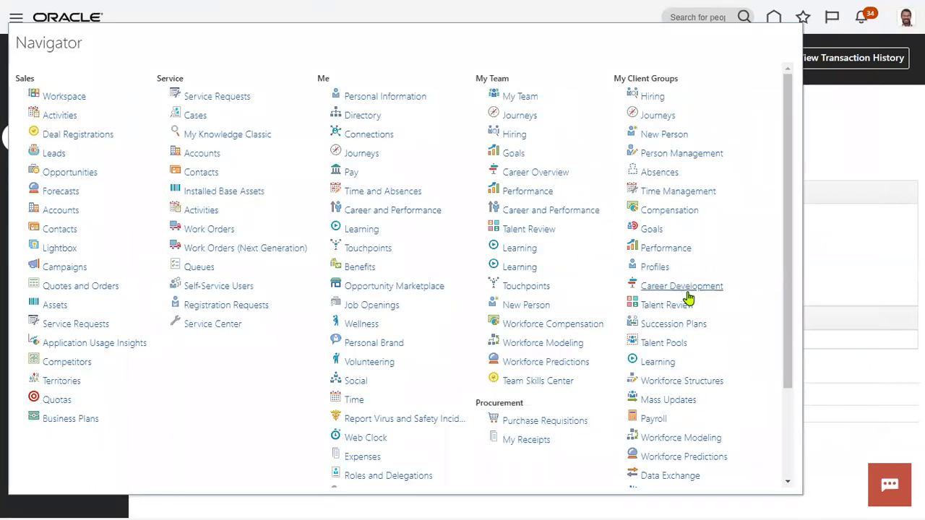
Search Person Management for W1 and copy the new hire's person number.
left_click(697, 154)
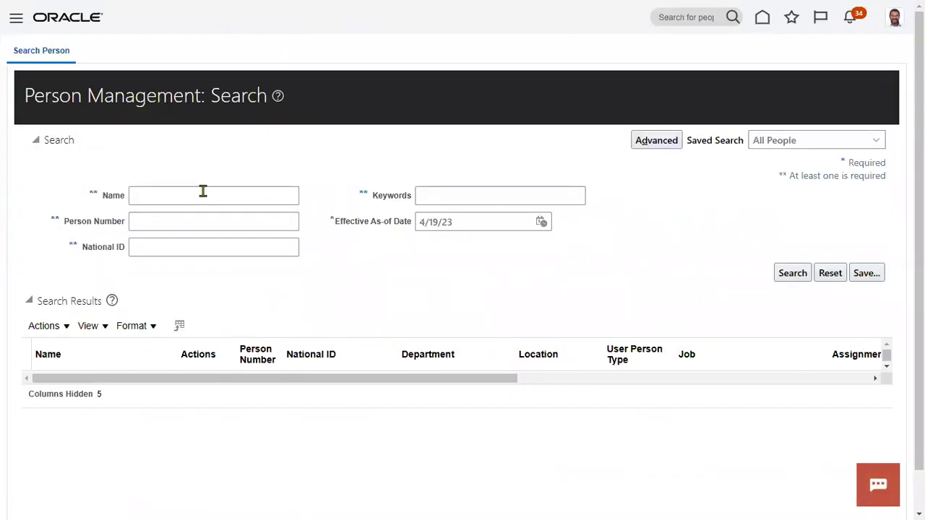
left_click(197, 194)
type("W1")
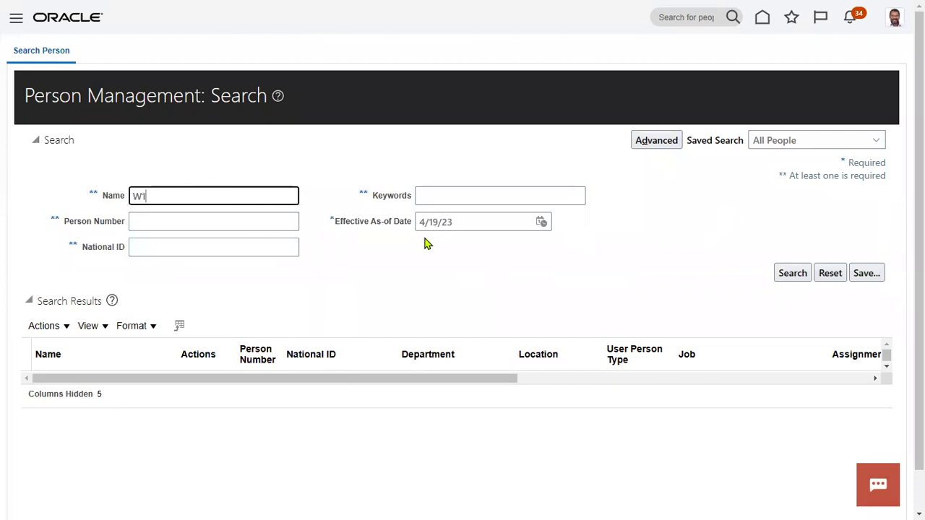
left_click(777, 277)
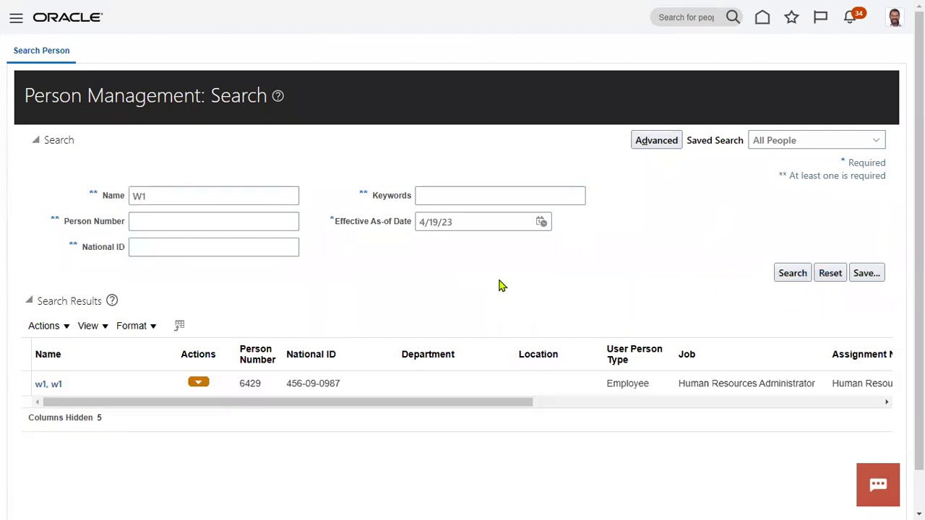
double_click(254, 386)
key("ctrl+c")
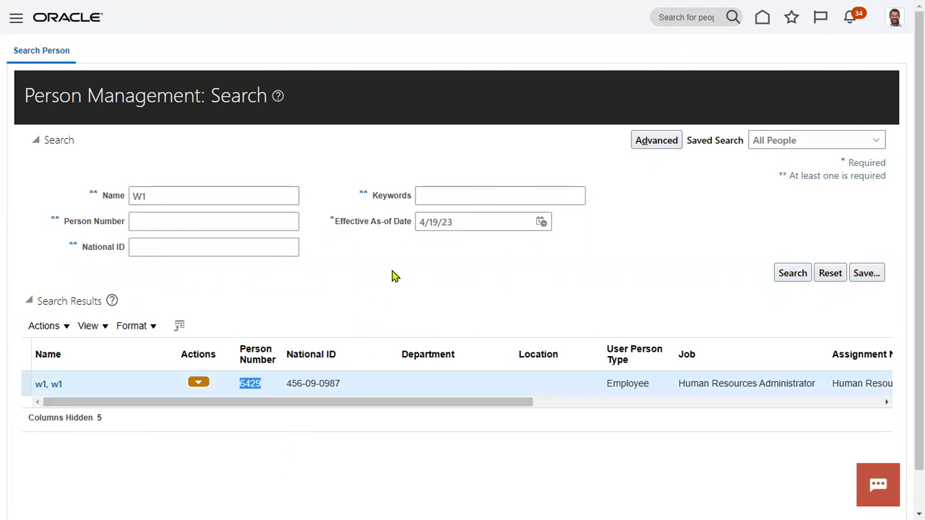
Paste the person number on its own line in Notepad++, then return to the browser.
key("alt+Tab")
key("alt+Tab")
key("alt+Tab")
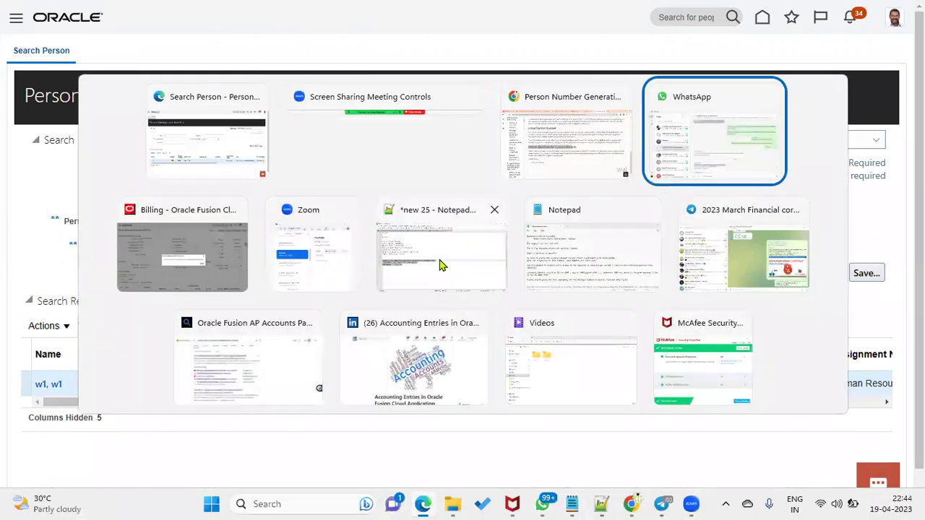
left_click(443, 266)
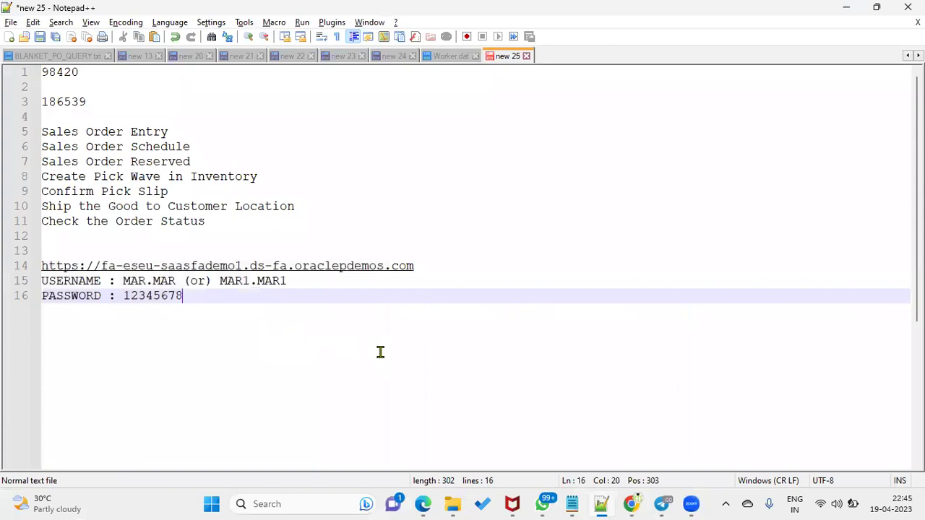
key("Return")
key("Return")
key("ctrl+v")
key("Return")
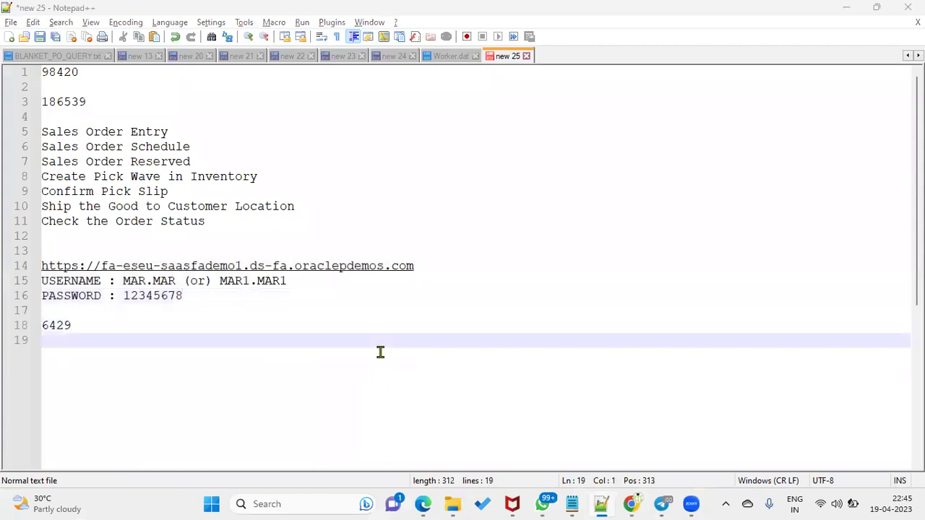
key("alt+Tab")
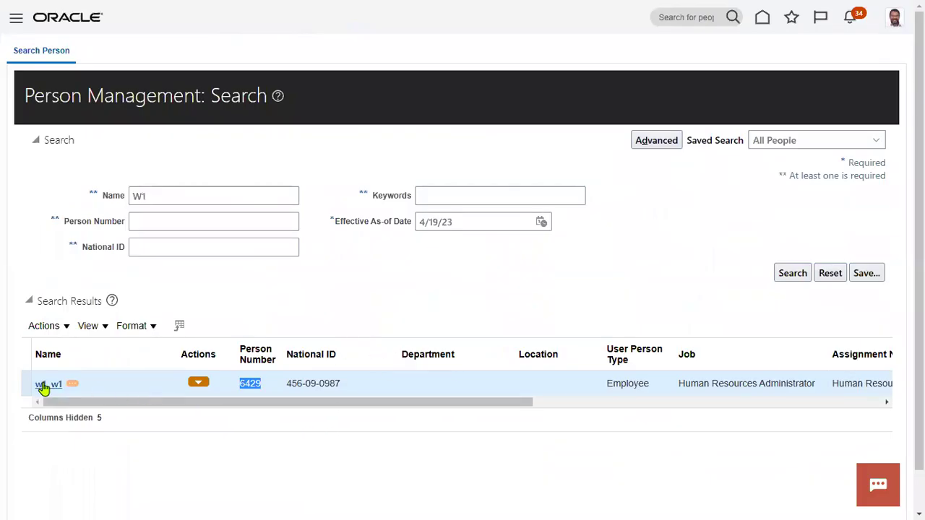
Open w1's employment record, then the Person page showing the existing sister contact.
left_click(42, 384)
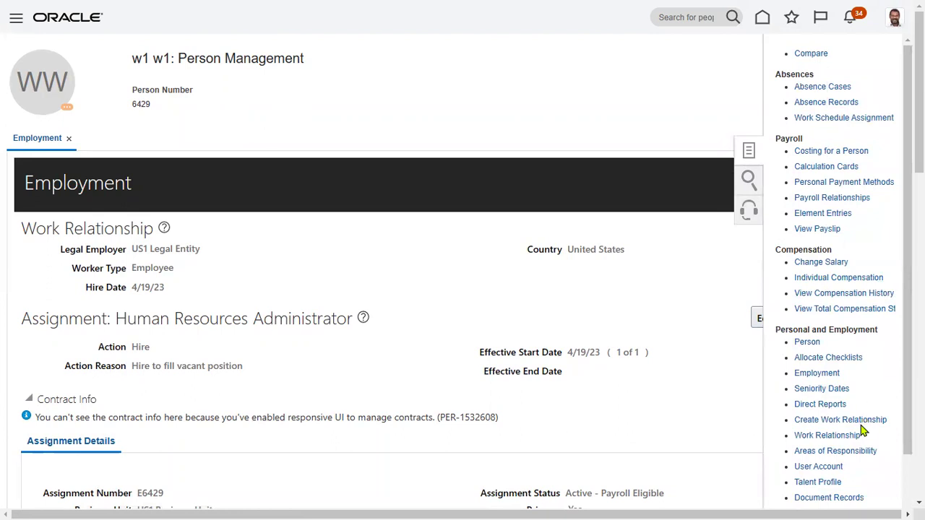
scroll(862, 430, "down", 1)
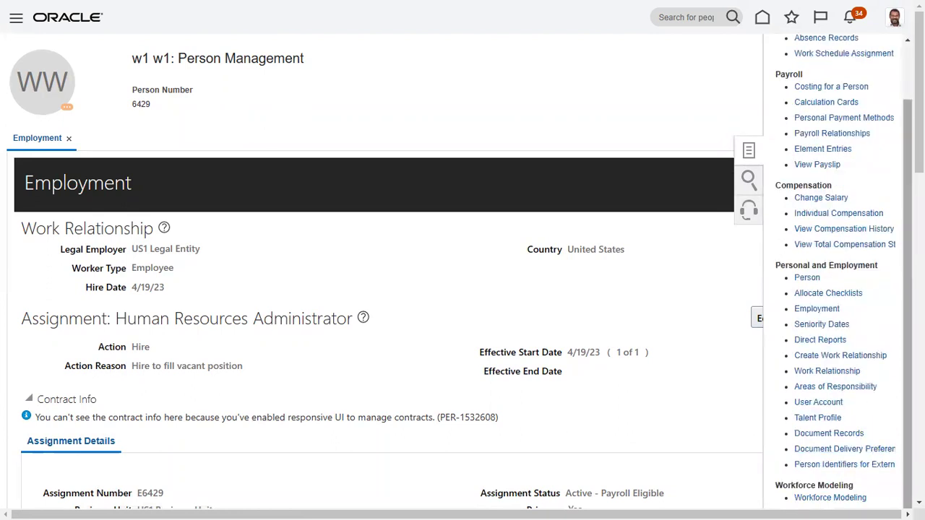
scroll(838, 275, "up", 1)
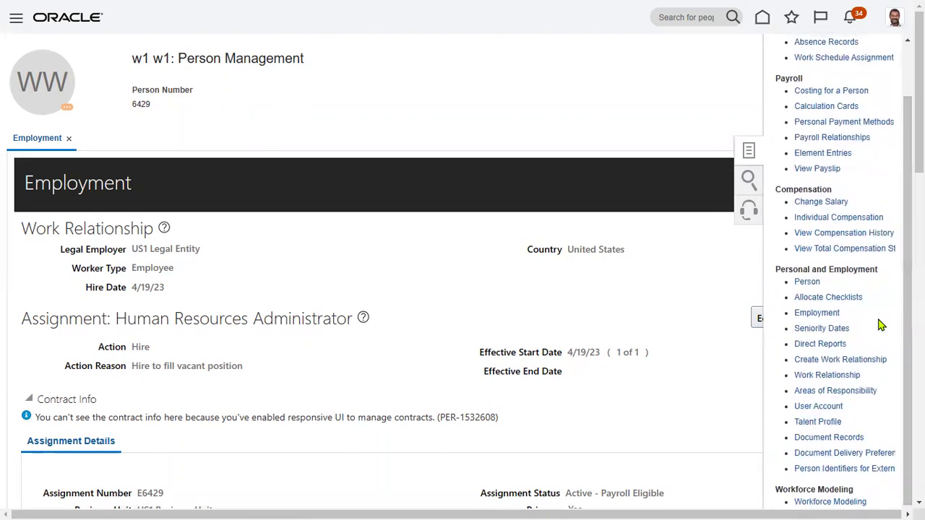
left_click(813, 284)
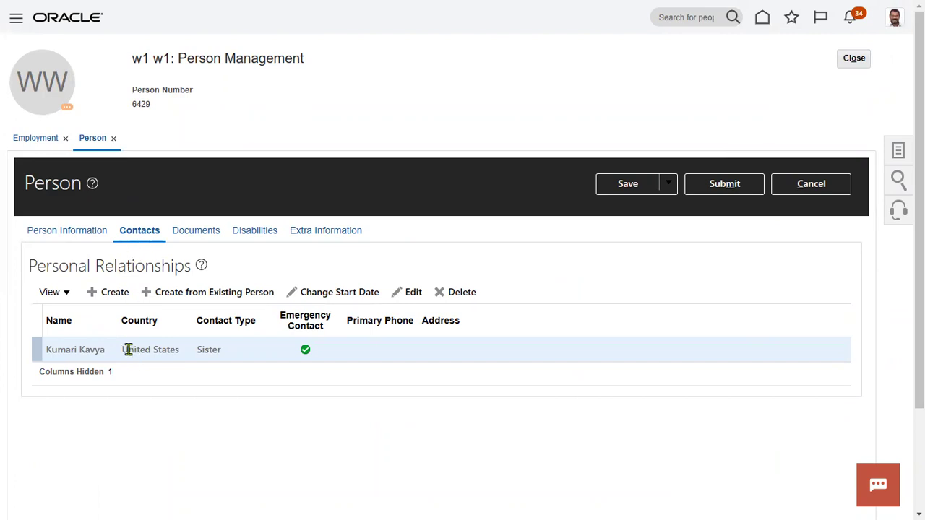
Create a Brother contact with his name, title Mr., gender Male, born 1/1/99.
left_click(112, 295)
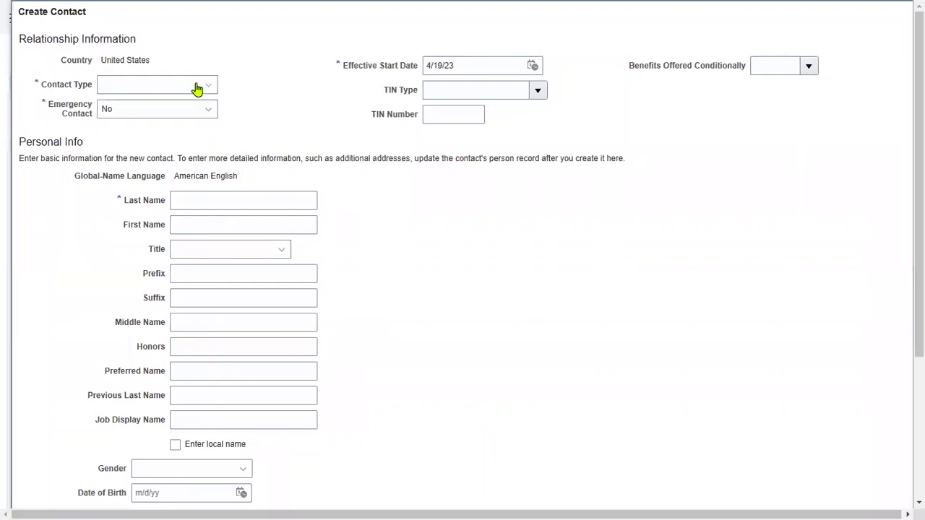
left_click(196, 87)
left_click(166, 147)
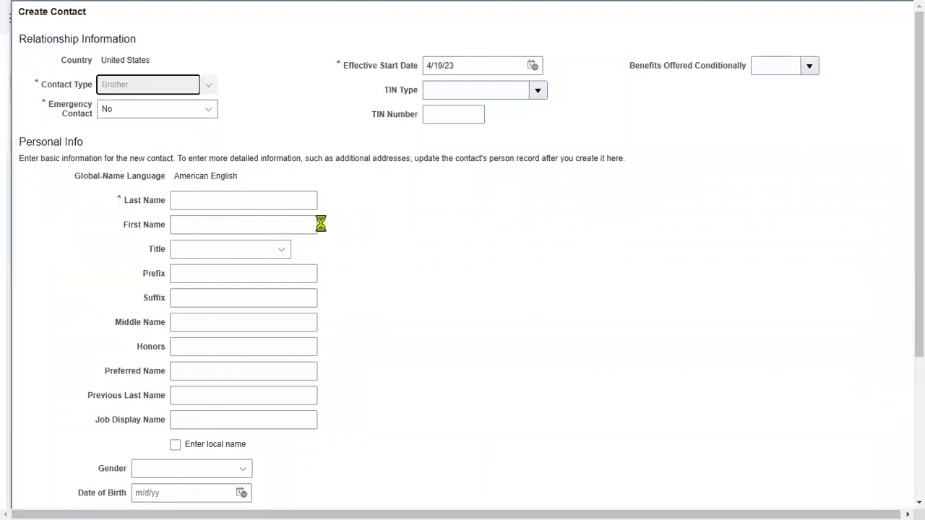
left_click(221, 202)
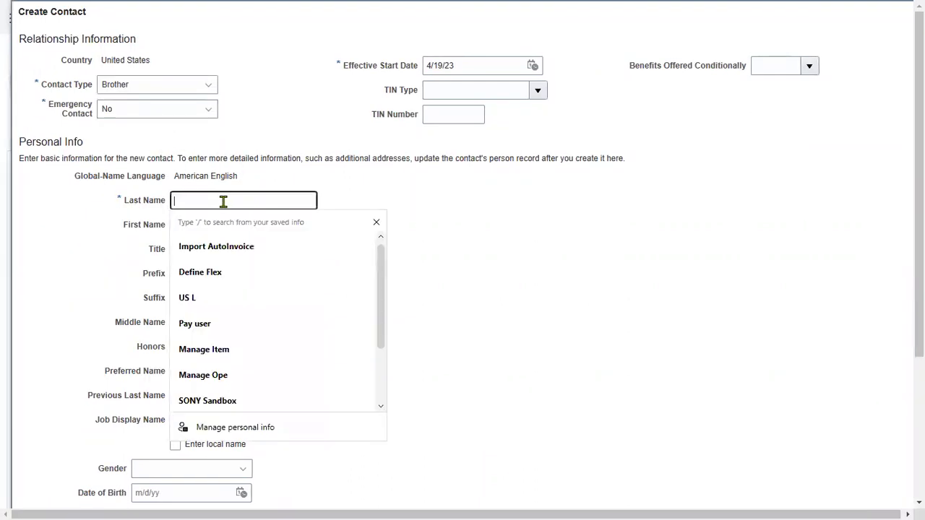
type("Kiran")
key("Tab")
key("Tab")
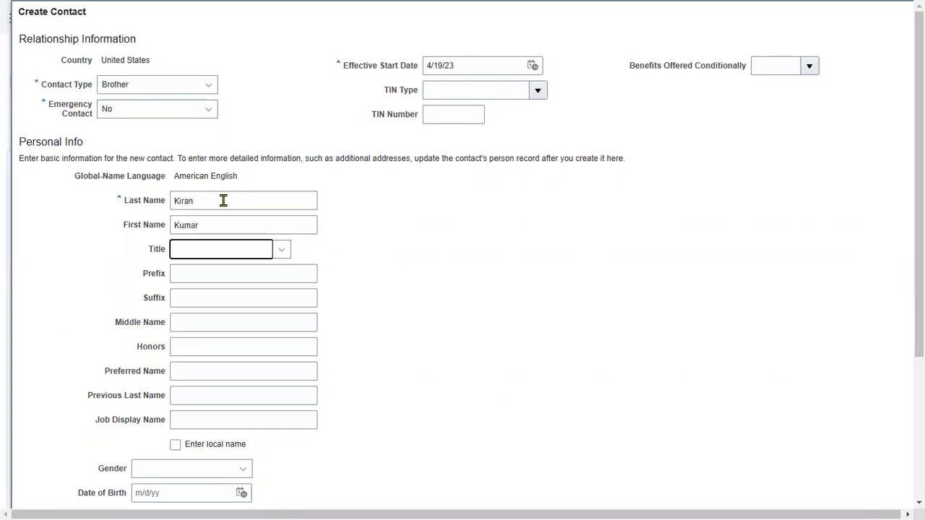
type("Mr.")
left_click(241, 470)
left_click(173, 425)
left_click(179, 492)
type("1/1/99")
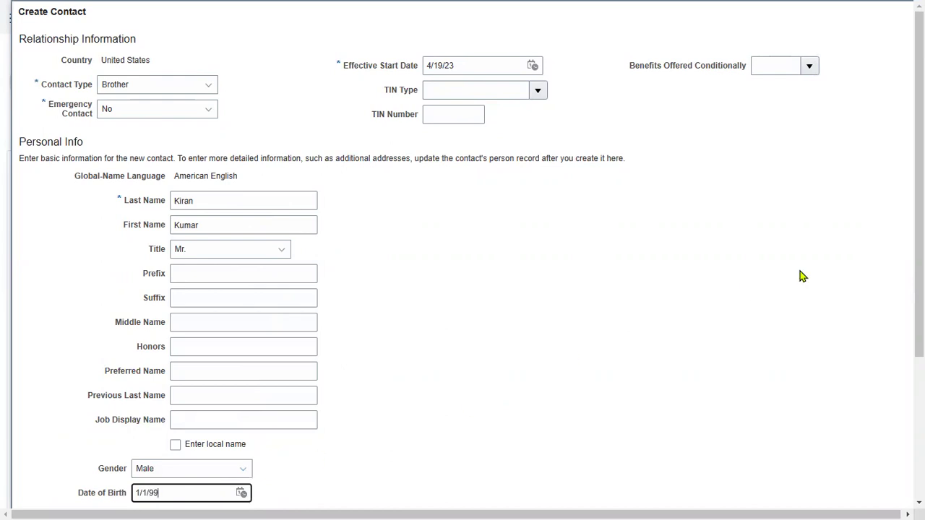
scroll(847, 311, "down", 3)
left_click(855, 494)
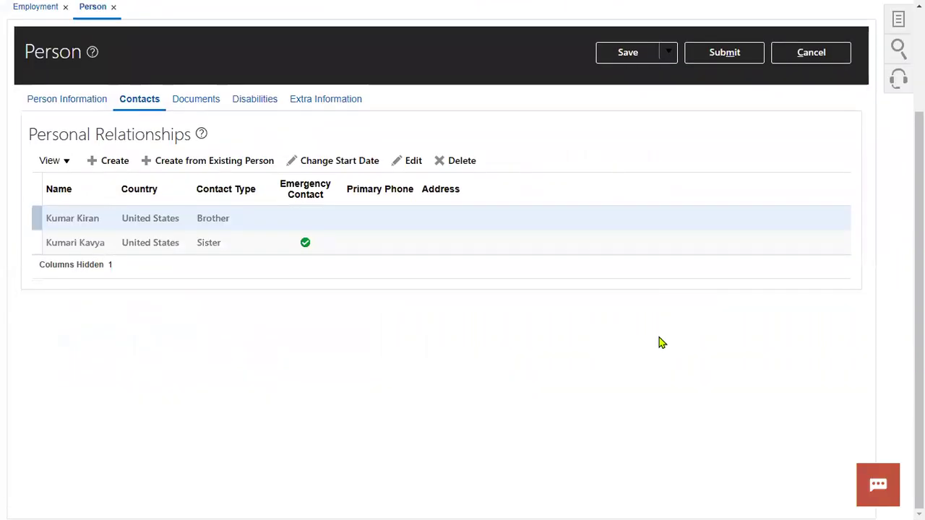
Save and submit the contact change, confirm the prompts, and finish with Done.
left_click(666, 53)
left_click(636, 63)
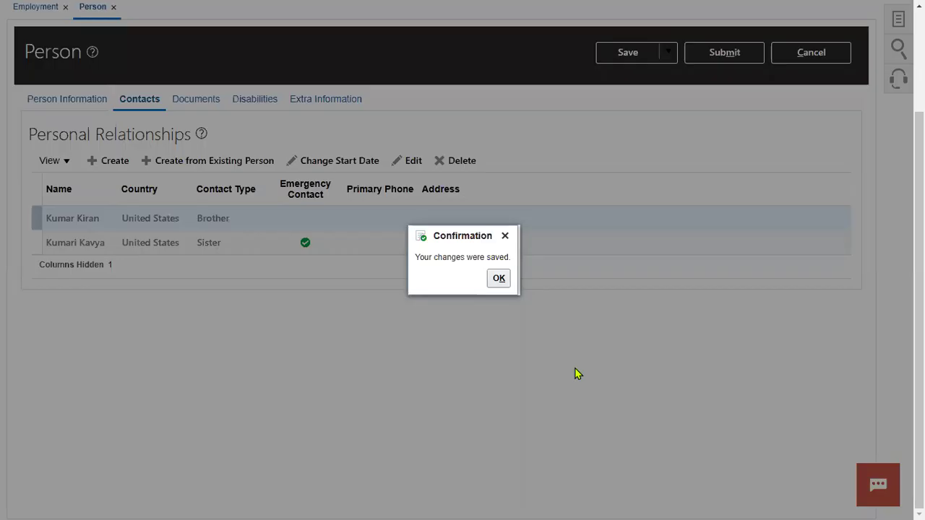
left_click(503, 282)
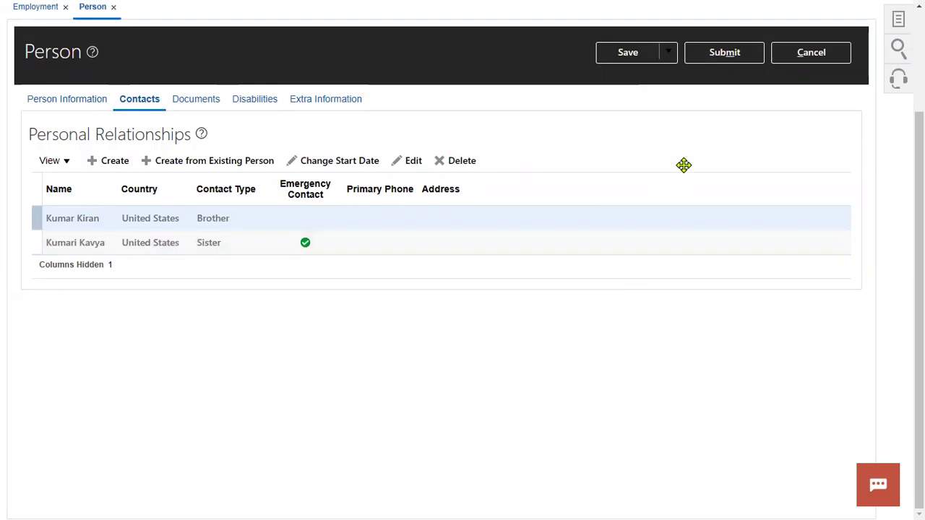
left_click(719, 52)
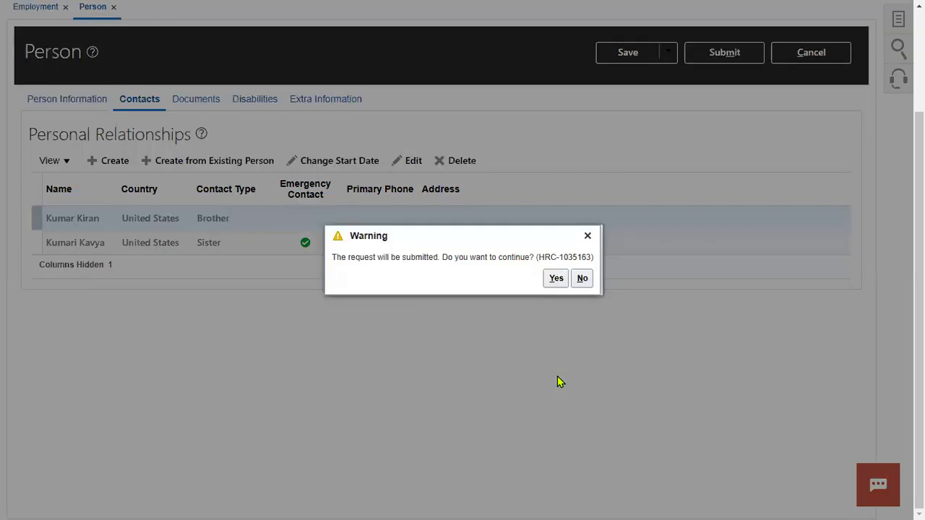
left_click(550, 281)
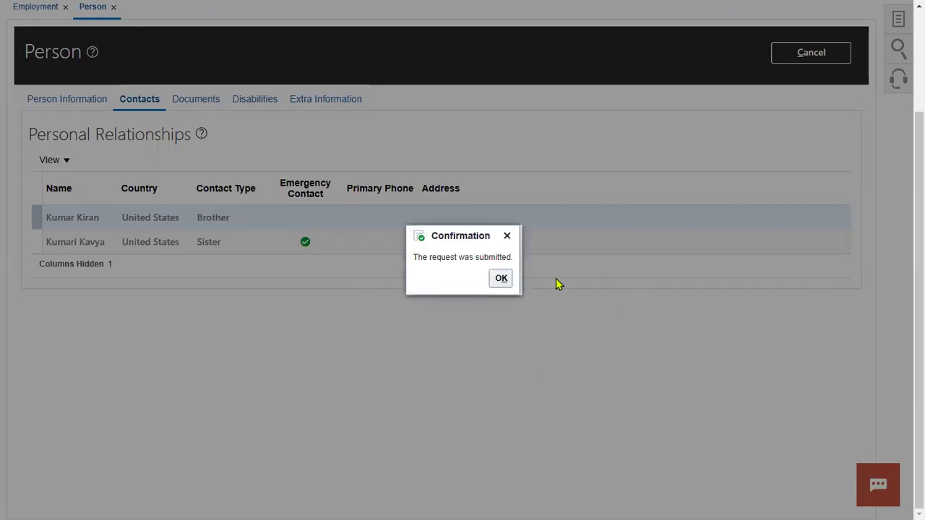
left_click(501, 279)
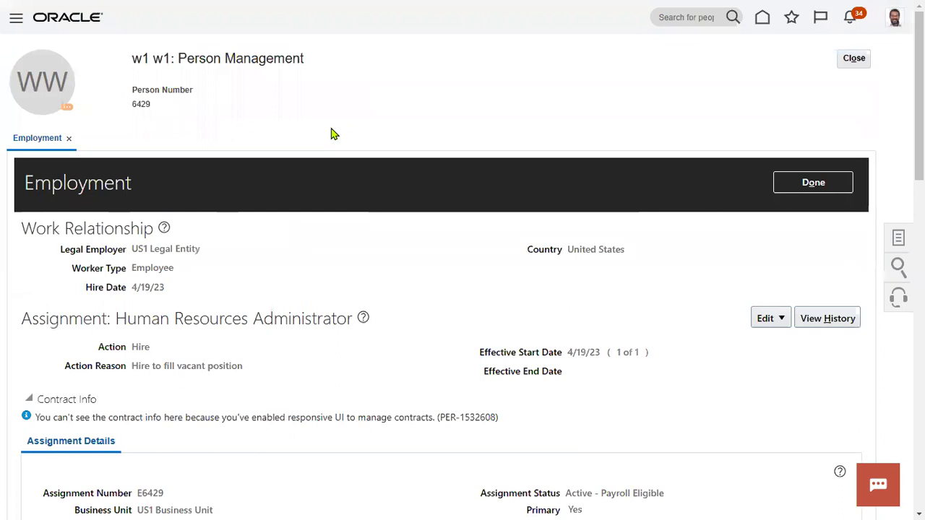
left_click(818, 182)
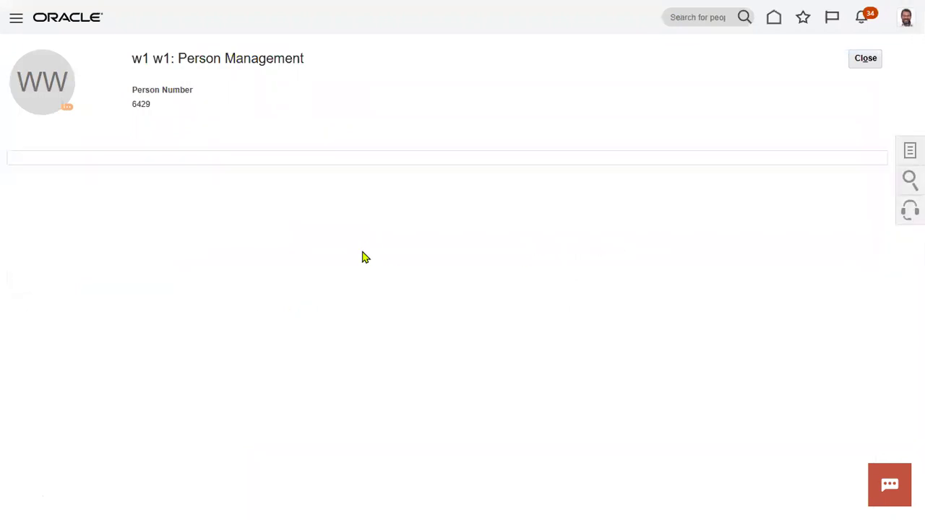
Close W1's Person Management page and start a new Hire an Employee wizard.
left_click(866, 59)
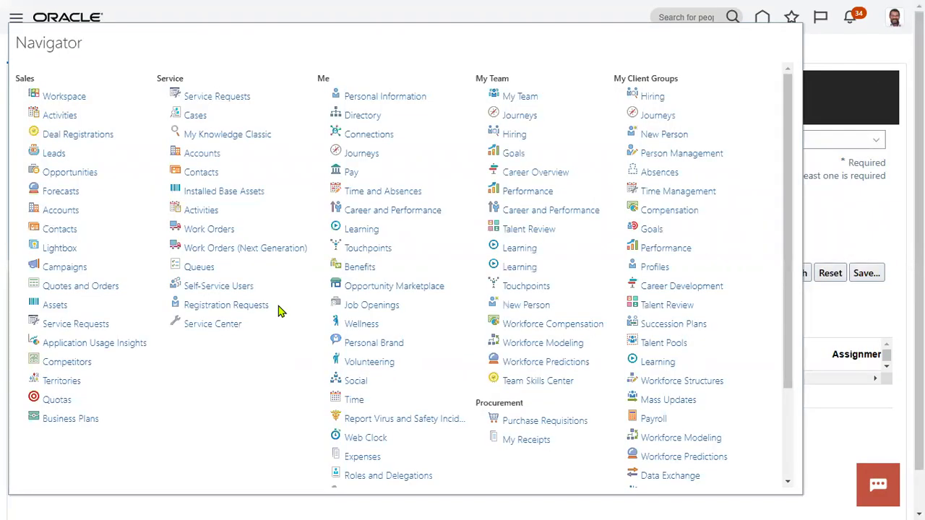
left_click(672, 135)
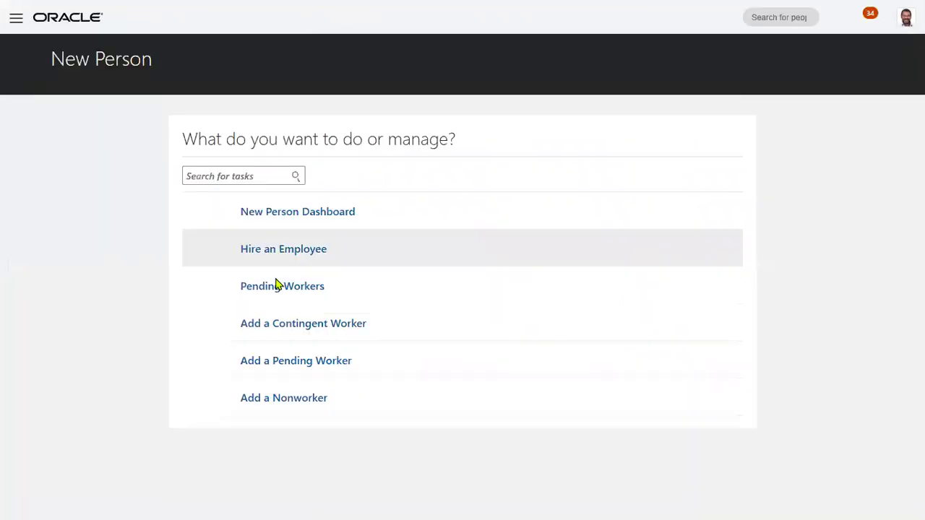
left_click(269, 246)
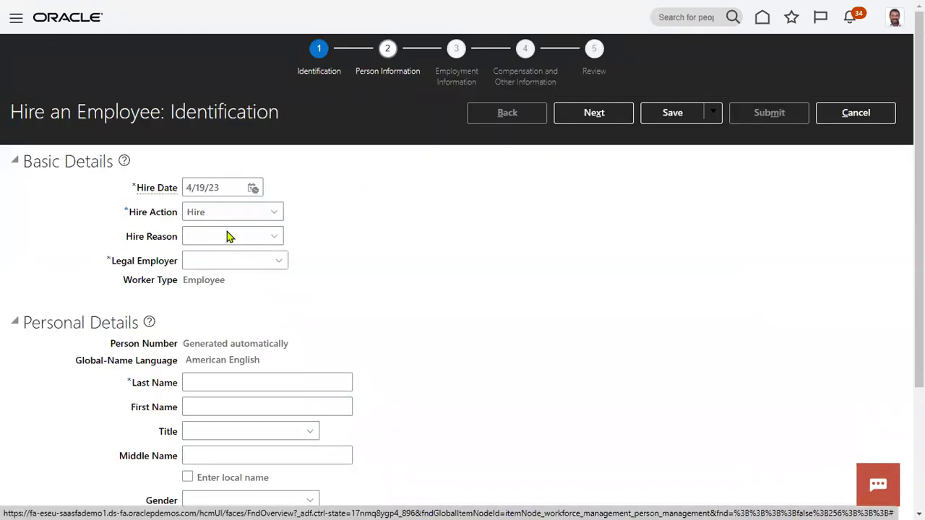
Set the hire reason to fill a vacant position and the legal employer to US1 Legal Entity.
left_click(229, 236)
left_click(223, 271)
left_click(225, 258)
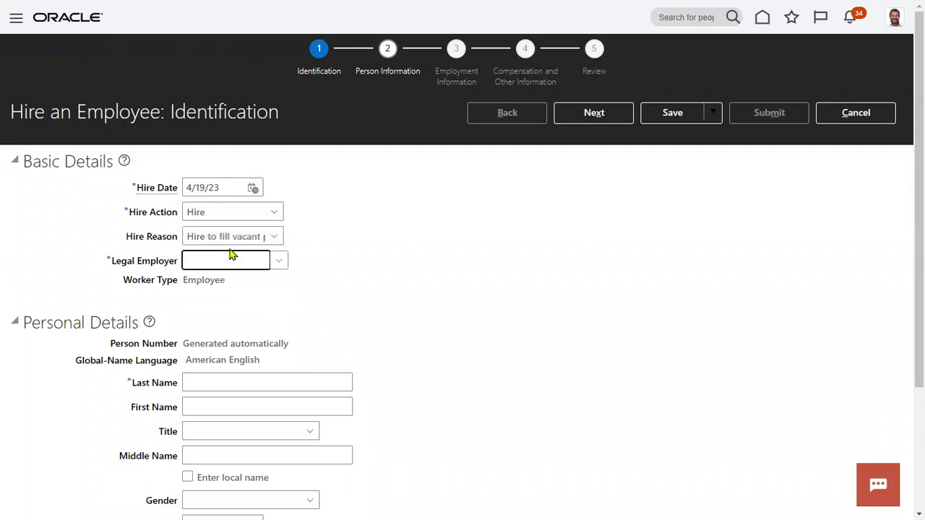
key("Return")
left_click(239, 385)
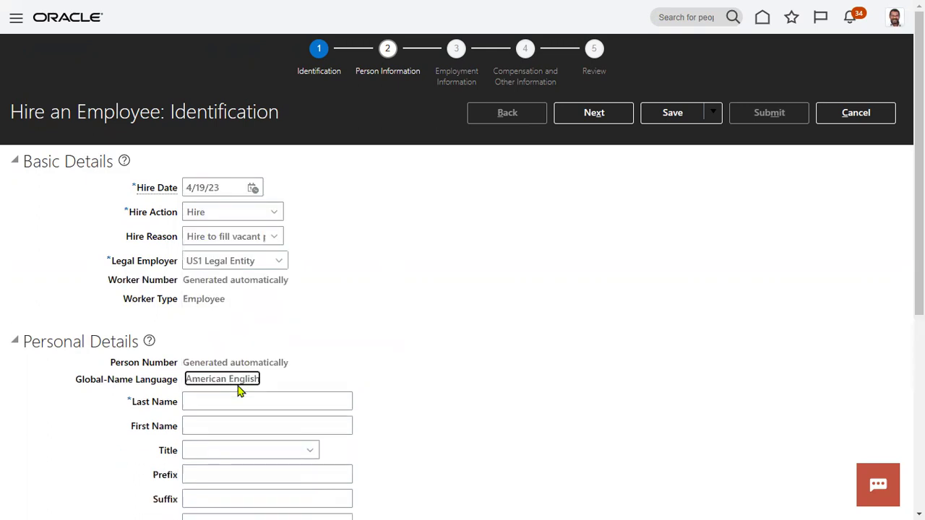
Enter the new hire's name W2, gender Male and date of birth 1/1/88.
left_click(239, 405)
left_click(240, 426)
type("W2")
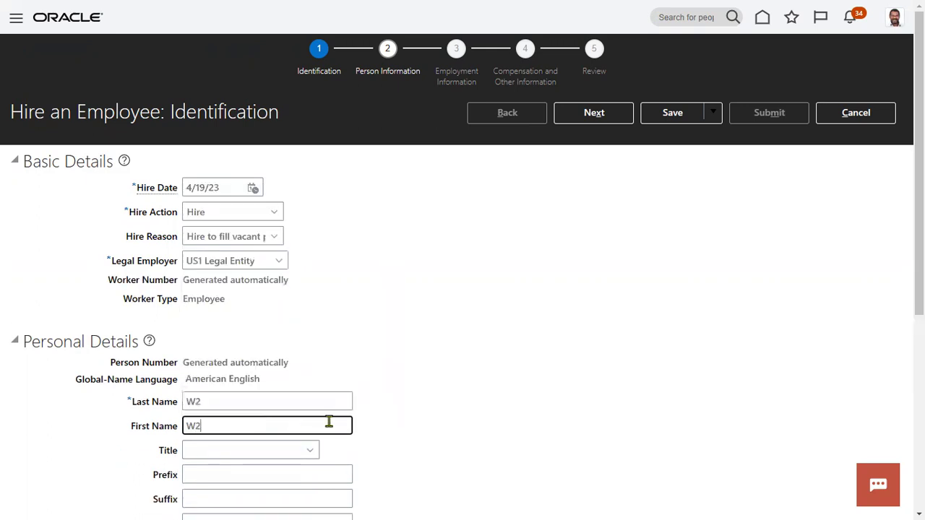
left_click(278, 405)
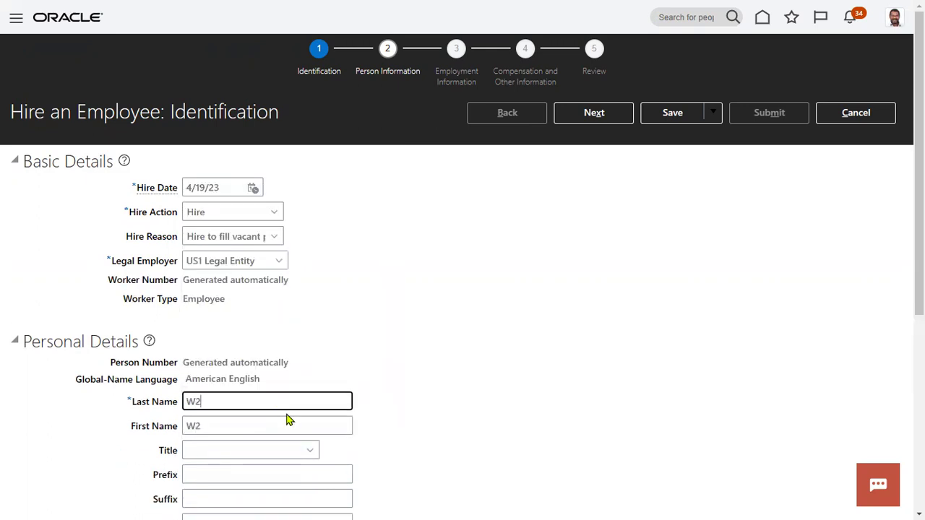
scroll(287, 419, "down", 5)
left_click(264, 334)
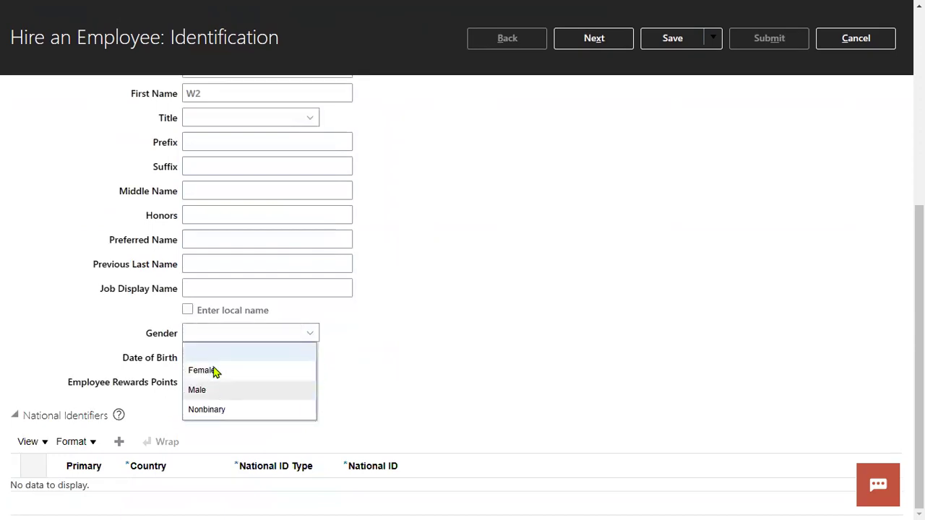
left_click(197, 390)
left_click(221, 359)
left_click(217, 398)
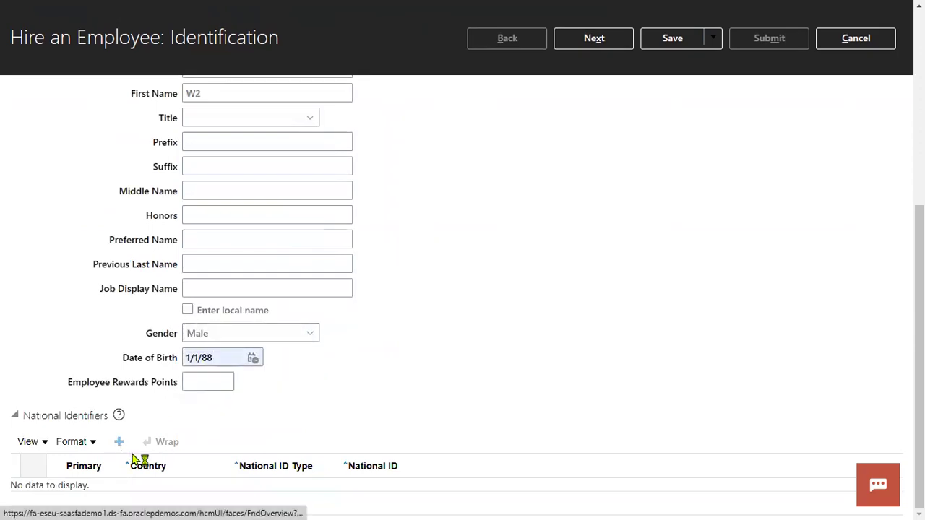
Add a Social Security Number national identifier and continue to Person Information.
left_click(280, 495)
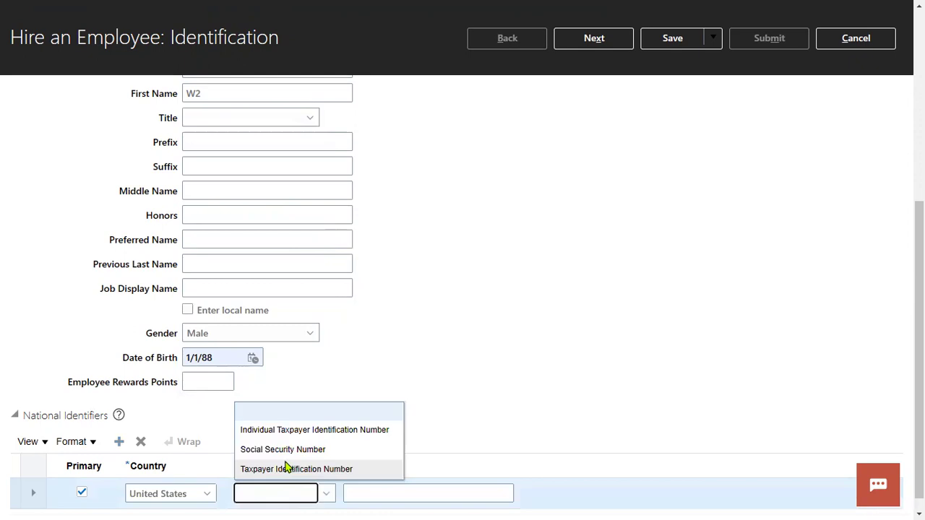
left_click(287, 449)
left_click(364, 494)
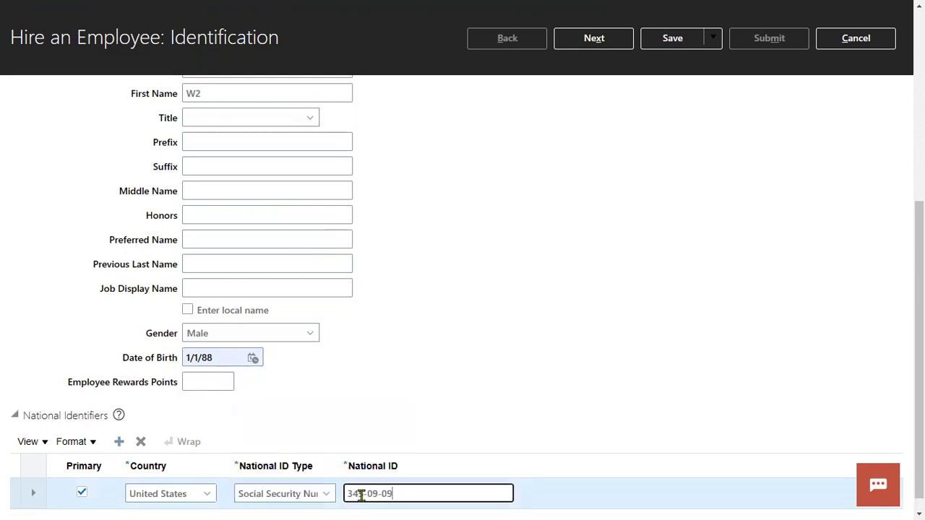
left_click(616, 41)
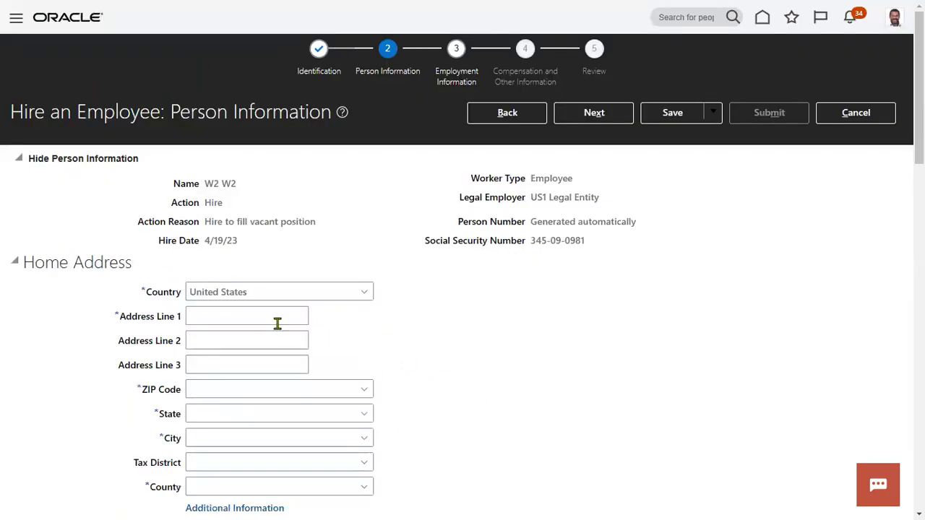
Fill Address Line 1 and ZIP code from the saved Home entry and continue to employment details.
left_click(267, 318)
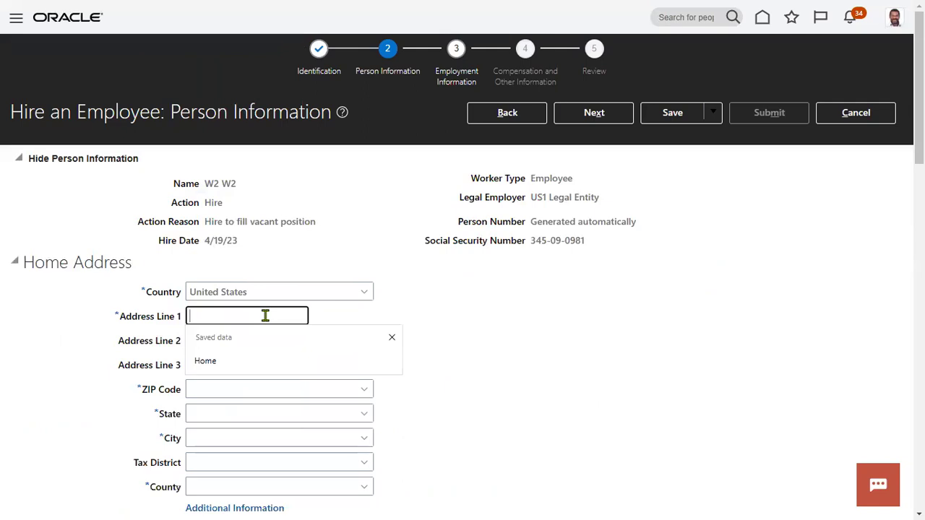
left_click(254, 361)
left_click(238, 389)
left_click(226, 429)
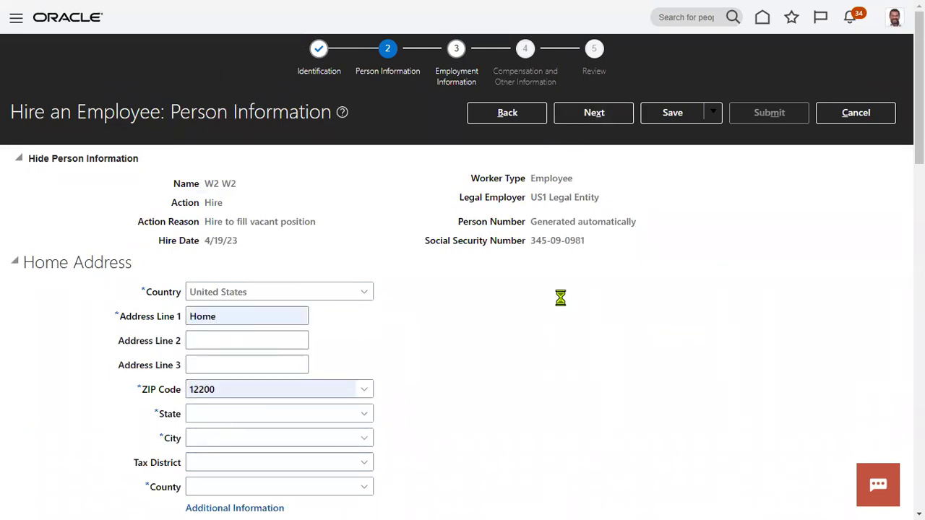
left_click(597, 116)
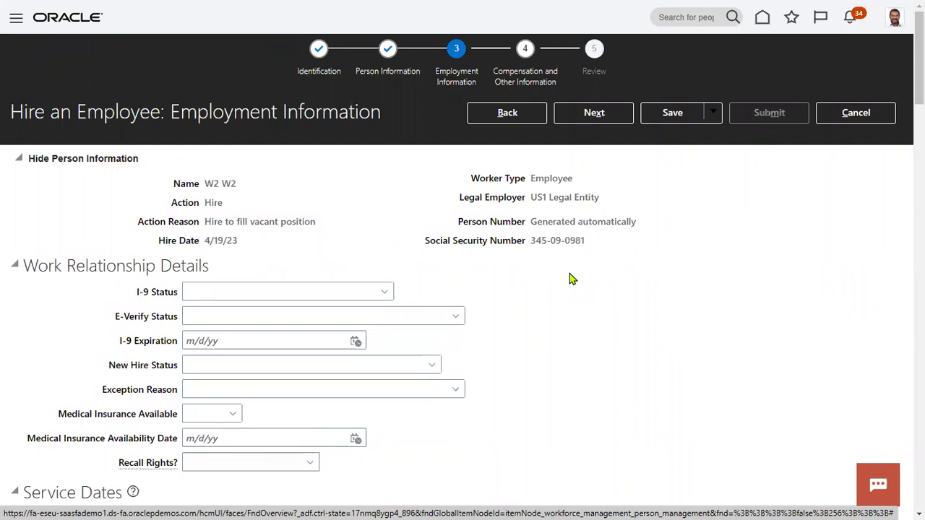
Set the business unit to US1 Business Unit, correcting the mistyped US2.
scroll(450, 365, "down", 5)
left_click(246, 442)
type("US2")
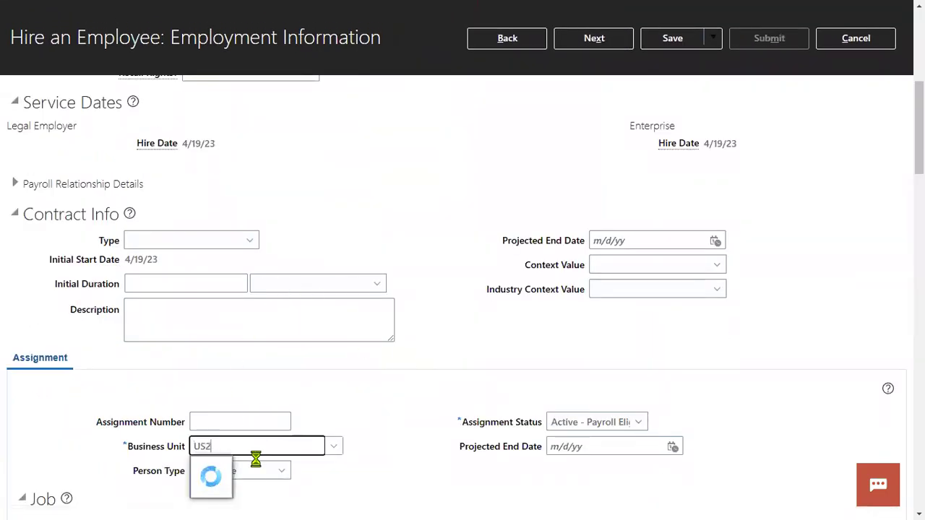
left_click_drag(263, 443, 200, 446)
type("US1")
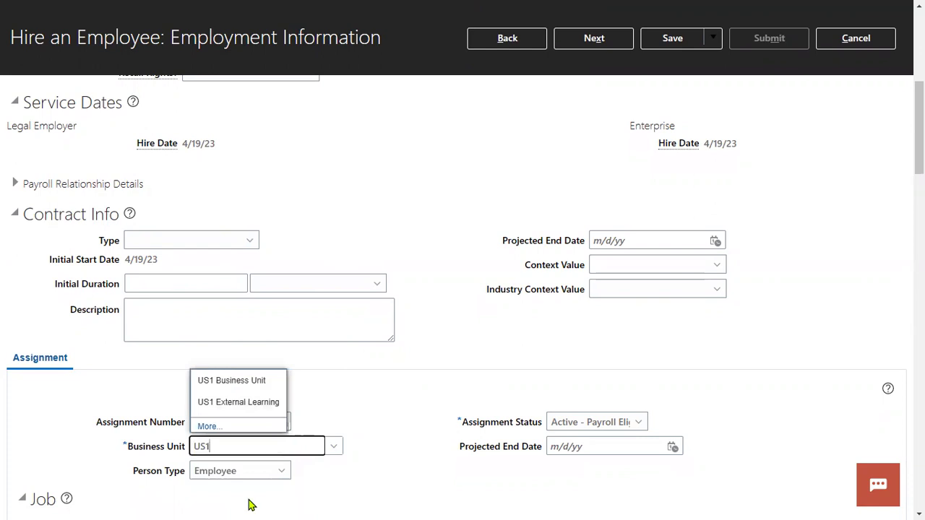
left_click(245, 380)
Set the job to Finance Administrator and advance through the Compensation step.
scroll(348, 399, "down", 3)
left_click(250, 322)
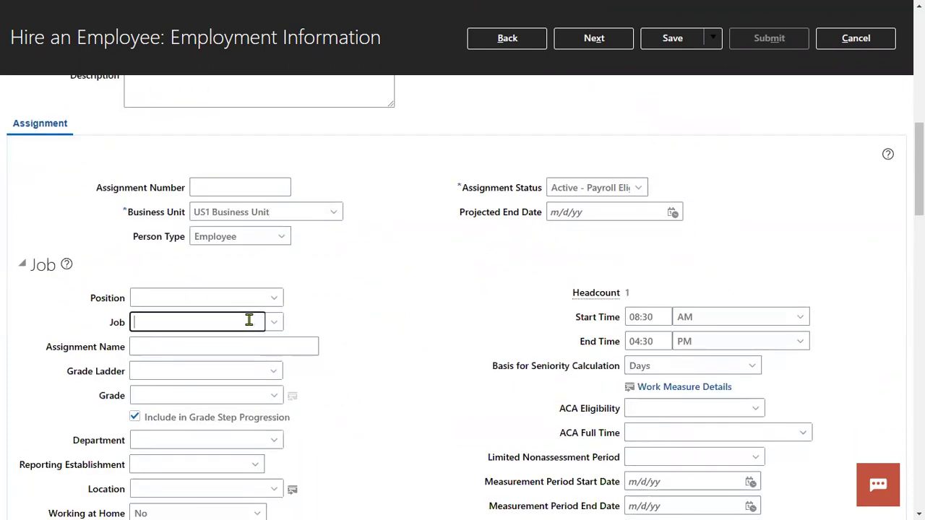
type("FINA")
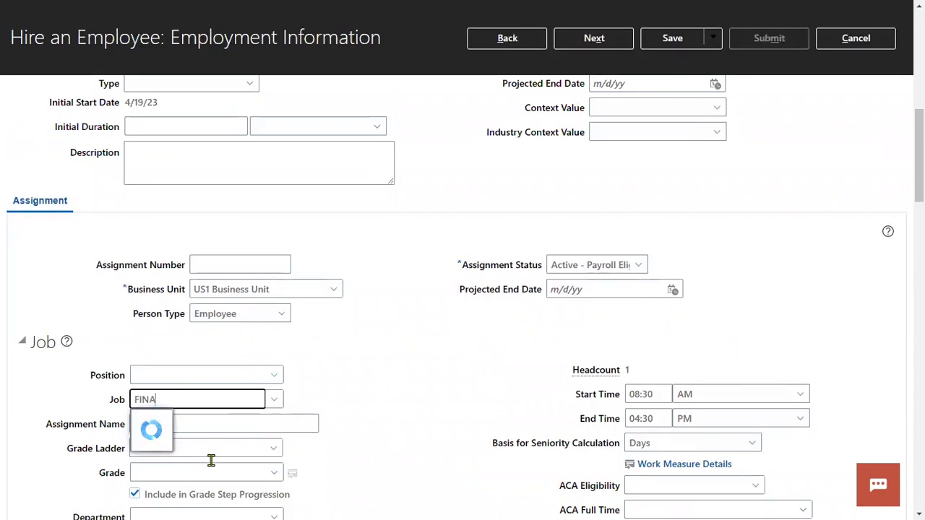
left_click(238, 423)
left_click(600, 39)
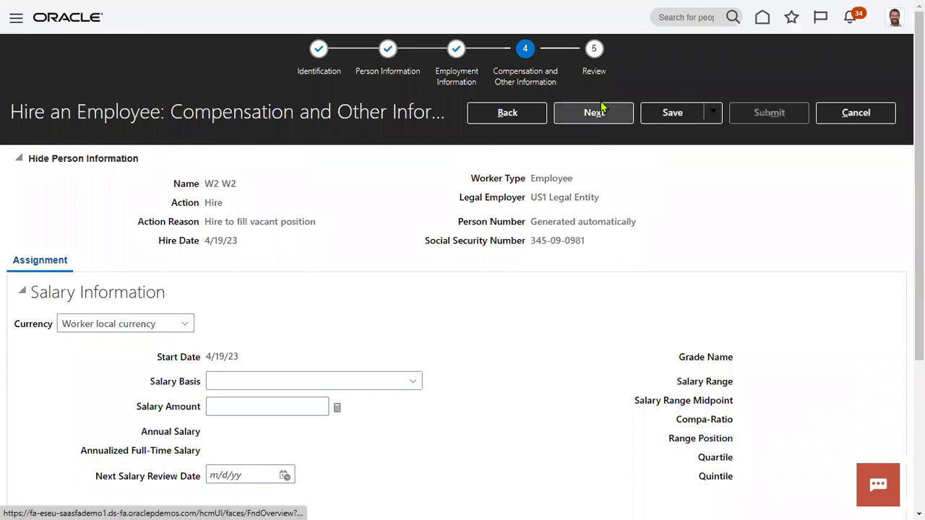
left_click(597, 112)
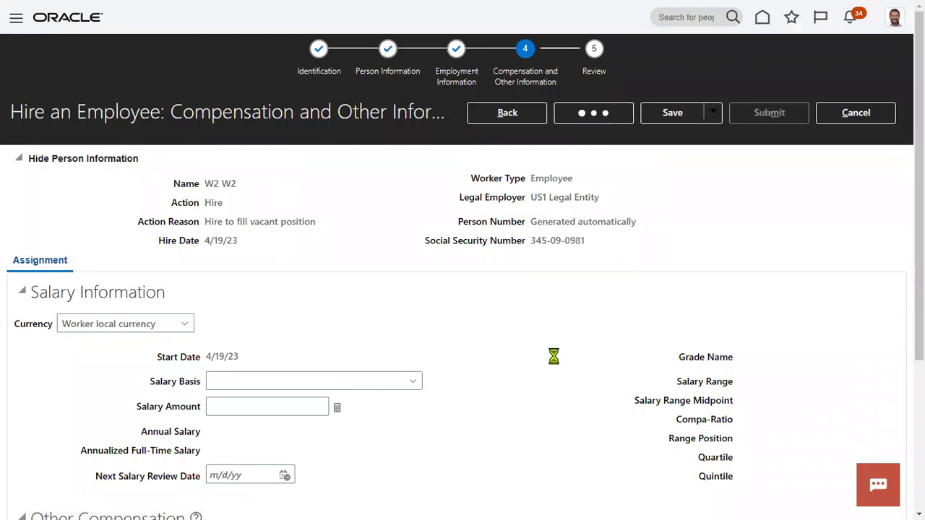
Submit and confirm the W2 hire request, then go to Person Management from the Navigator.
left_click(771, 113)
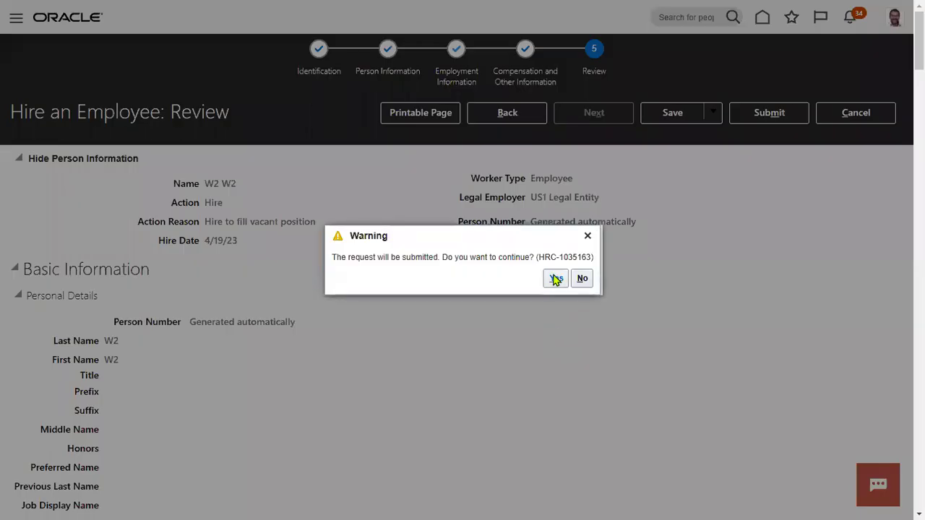
left_click(556, 278)
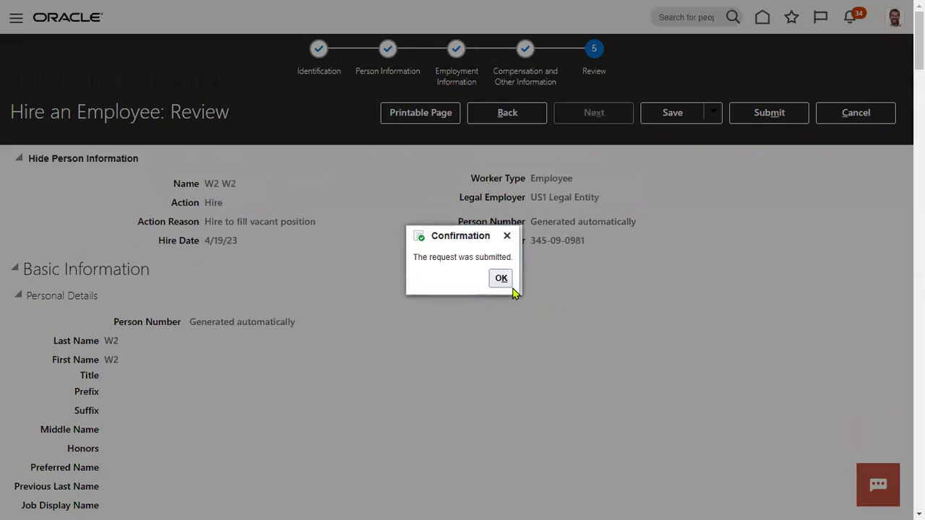
left_click(502, 280)
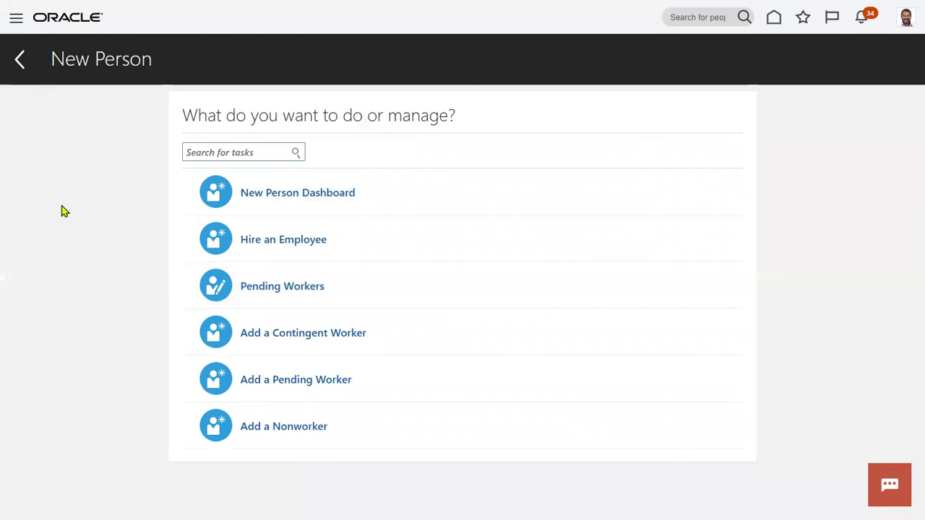
left_click(16, 17)
left_click(681, 153)
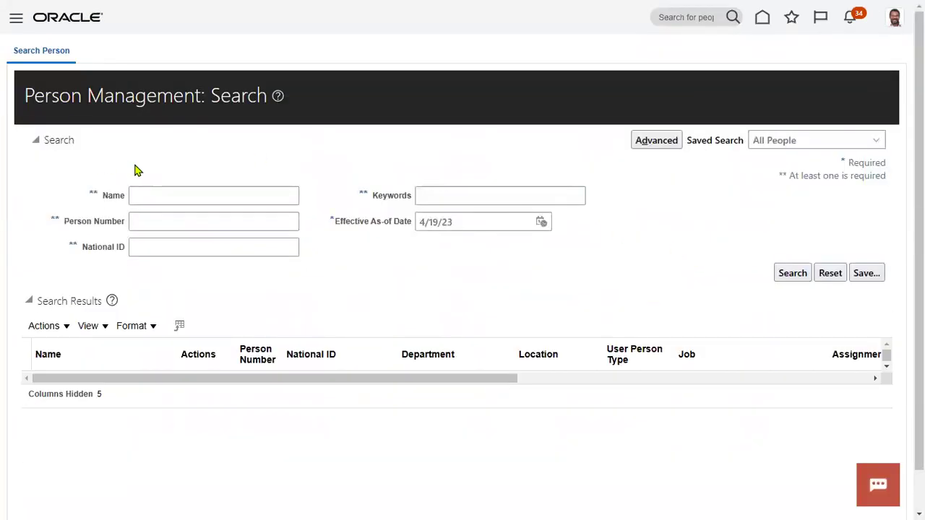
Search for W2 repeatedly until the Employee row appears, then select its person number.
left_click(150, 191)
type("W2")
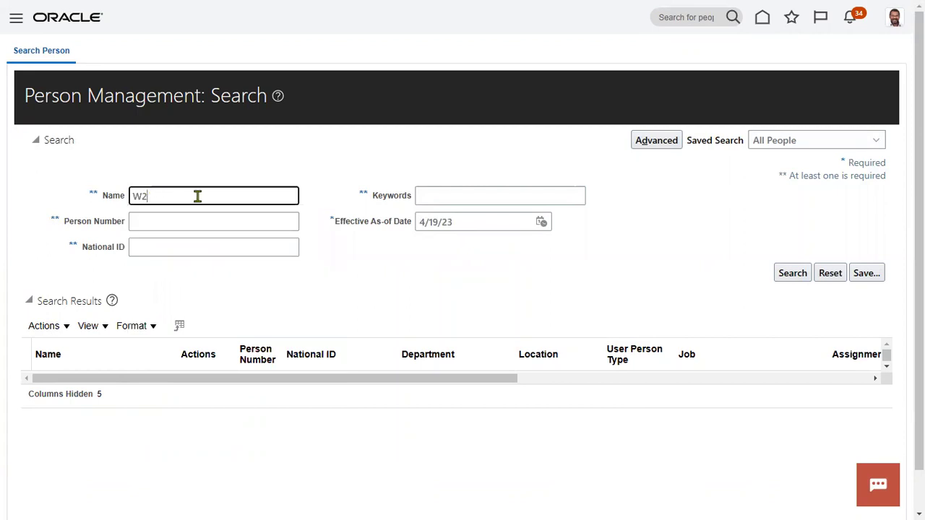
left_click(790, 274)
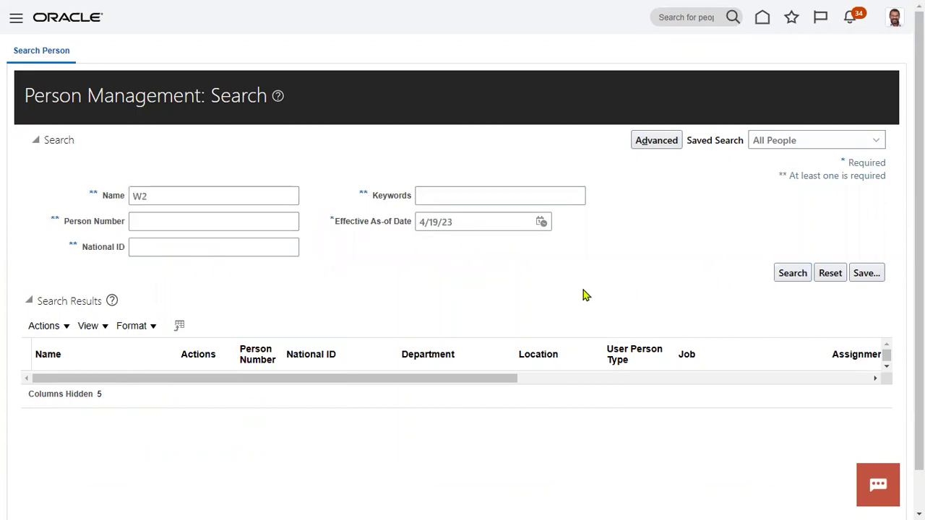
left_click(807, 275)
left_click(805, 275)
left_click(796, 276)
key("alt+Tab")
key("alt+Tab")
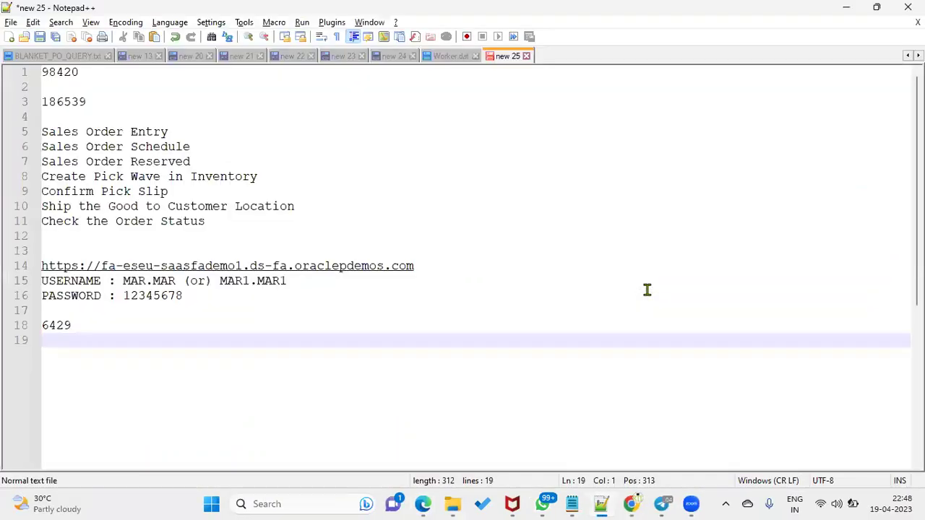
key("alt+Tab")
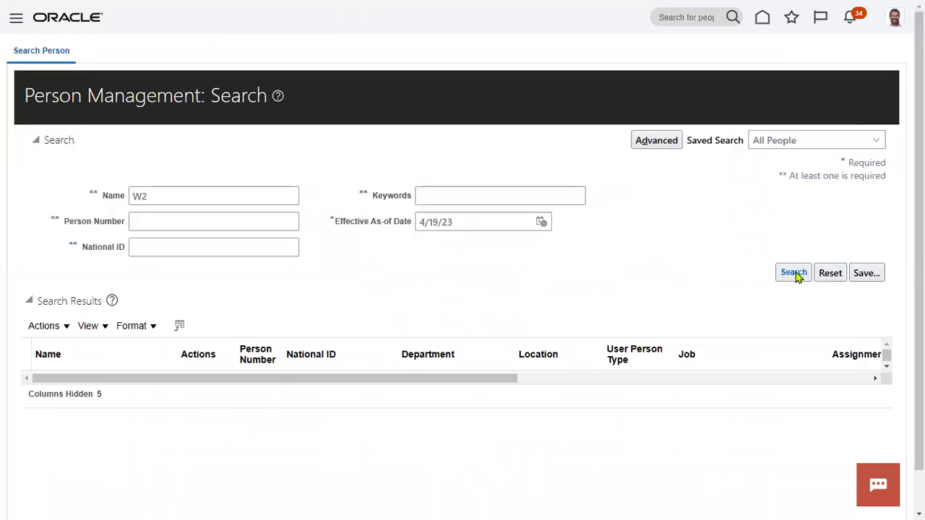
left_click(783, 274)
left_click(791, 273)
left_click(793, 275)
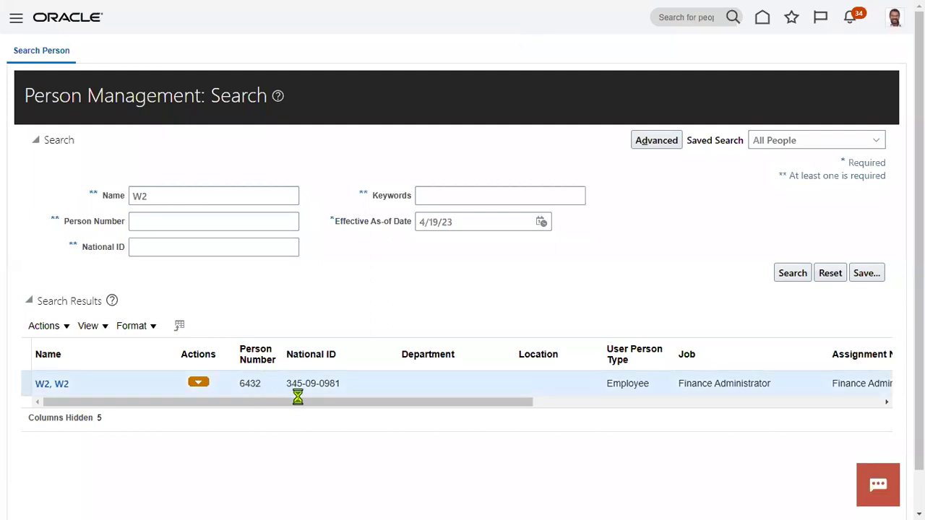
double_click(250, 383)
In Notepad++, label line 18 as W1 and add lines 6430, 6431 and 6432 w2.
key("alt+Tab")
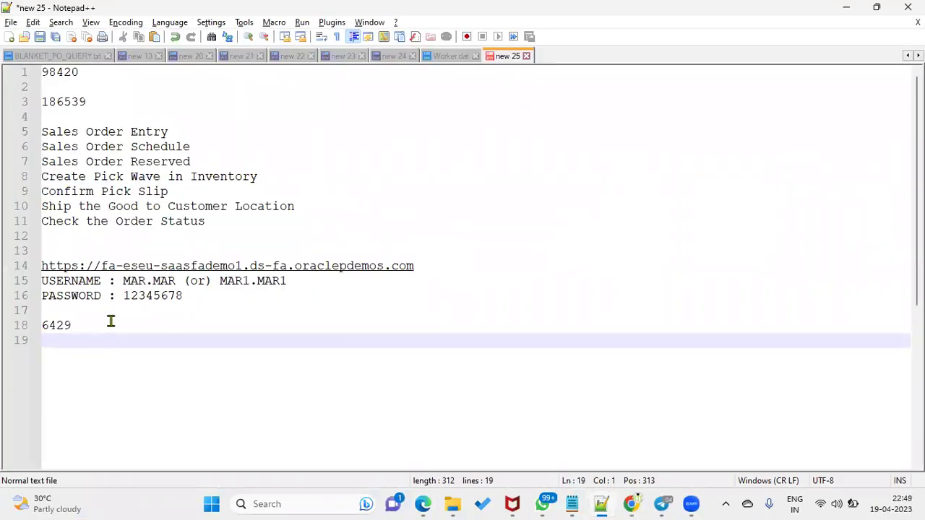
left_click(113, 323)
type("W1")
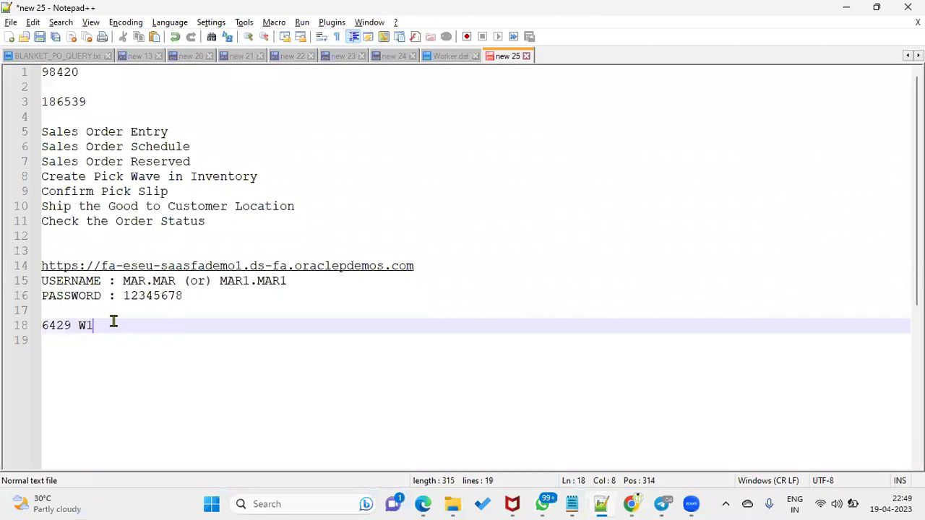
key("Return")
type("6430")
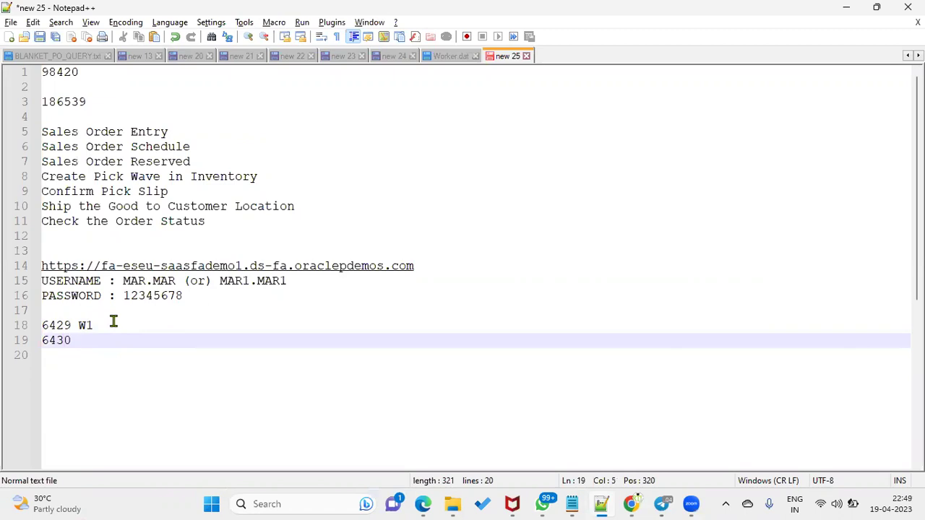
key("Return")
type("6431")
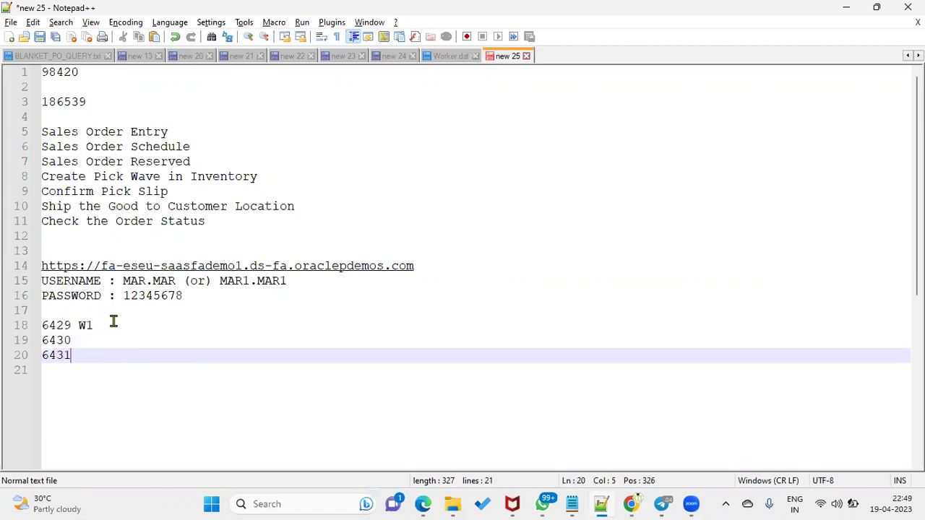
key("Return")
type("6")
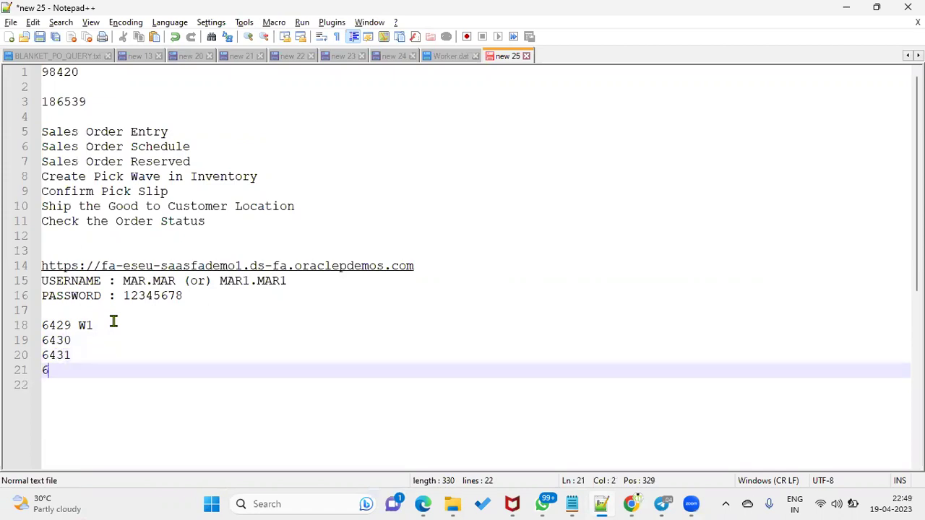
type("432 w2")
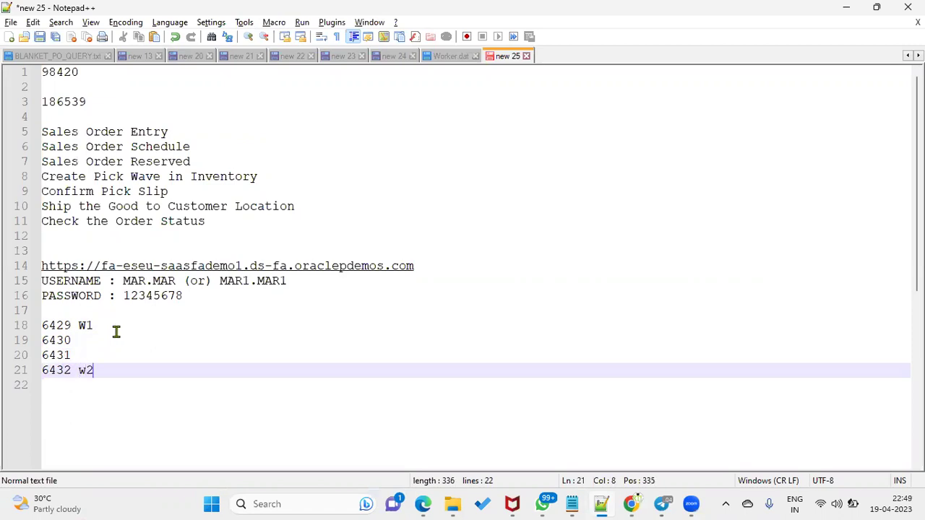
Capitalize the W in '6432 W2' and return to the Oracle person search.
left_click_drag(86, 370, 80, 370)
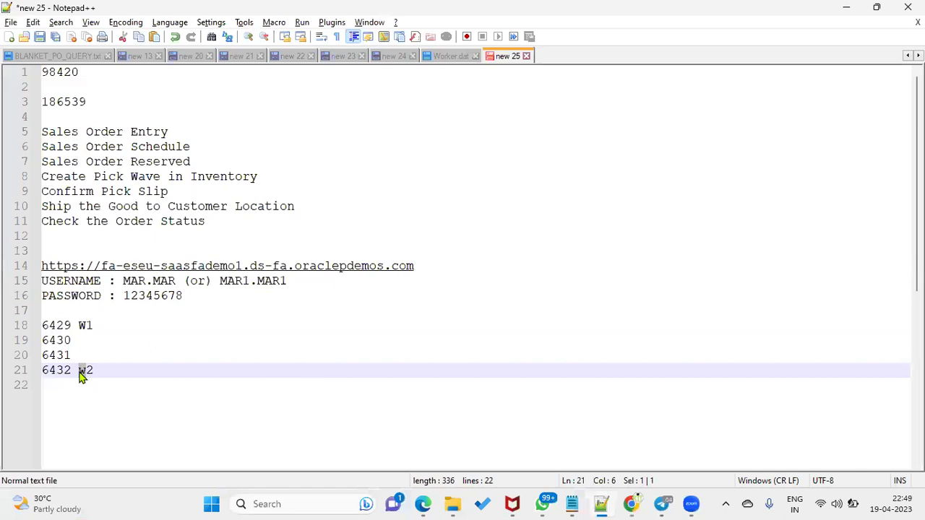
type("W")
left_click(174, 360)
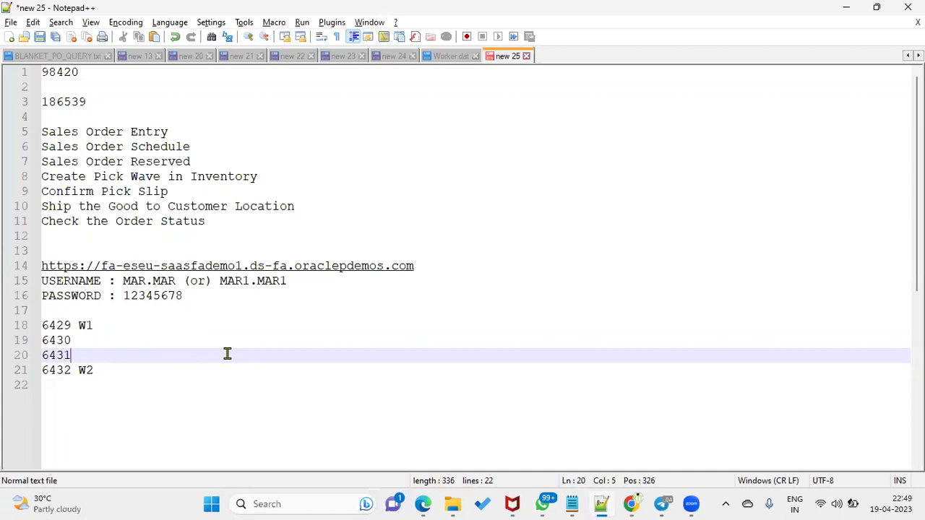
left_click(436, 469)
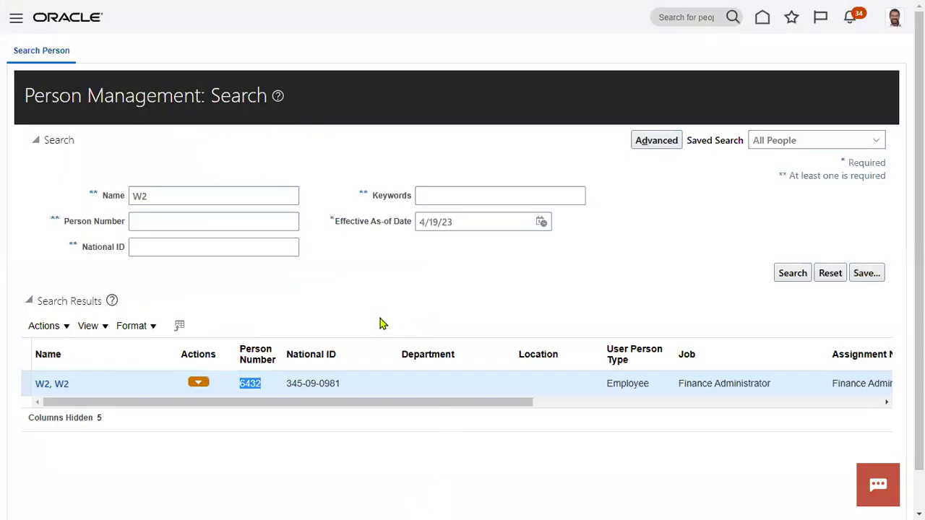
left_click(285, 386)
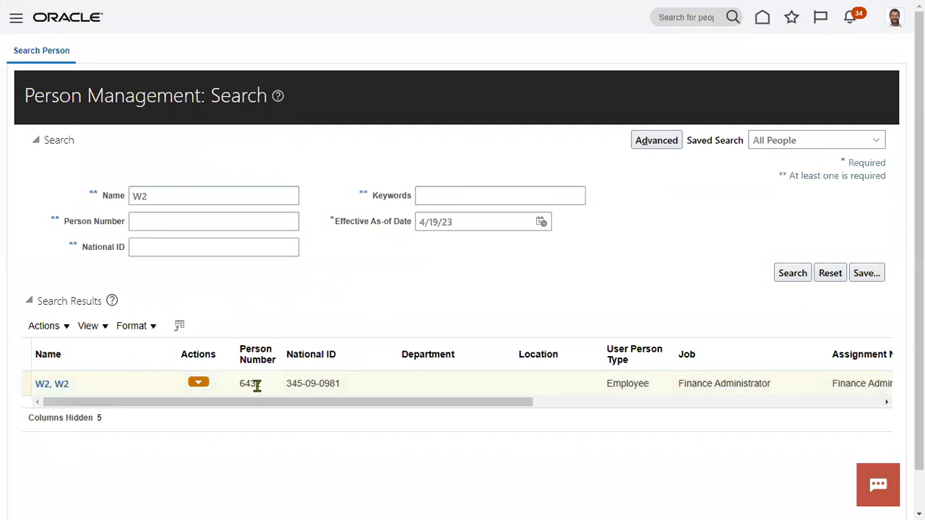